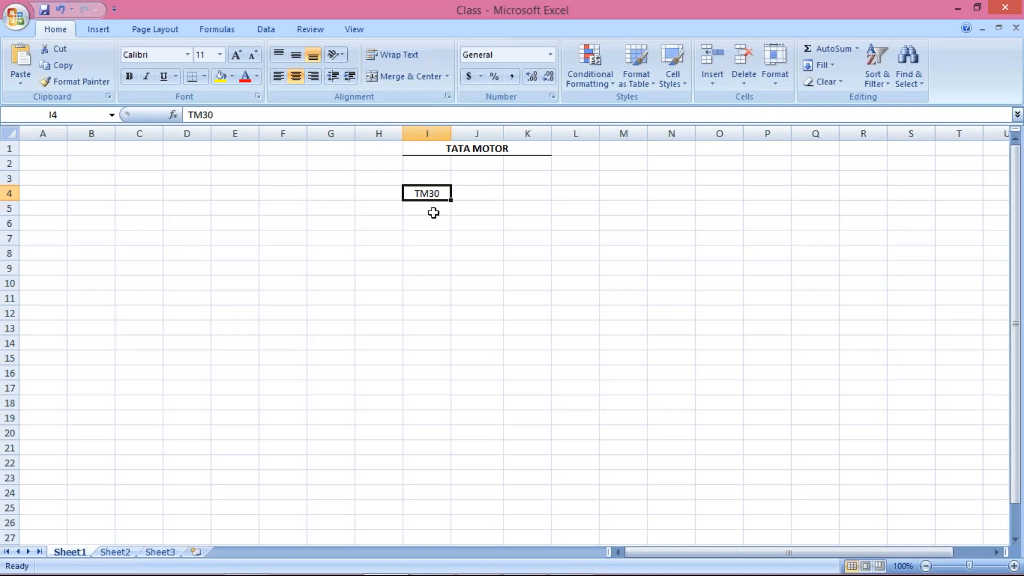
Enter the payment term code TM45 in cell I5, directly below TM30.
{"action": "left_click", "coordinate": [432, 209]}
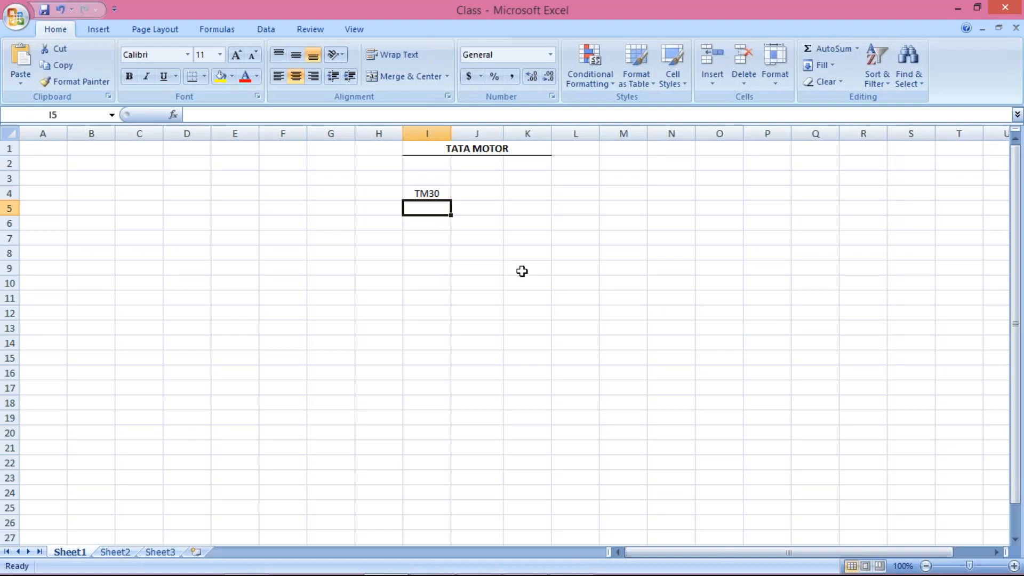
{"action": "type", "text": "TM45"}
{"action": "key", "text": "Return"}
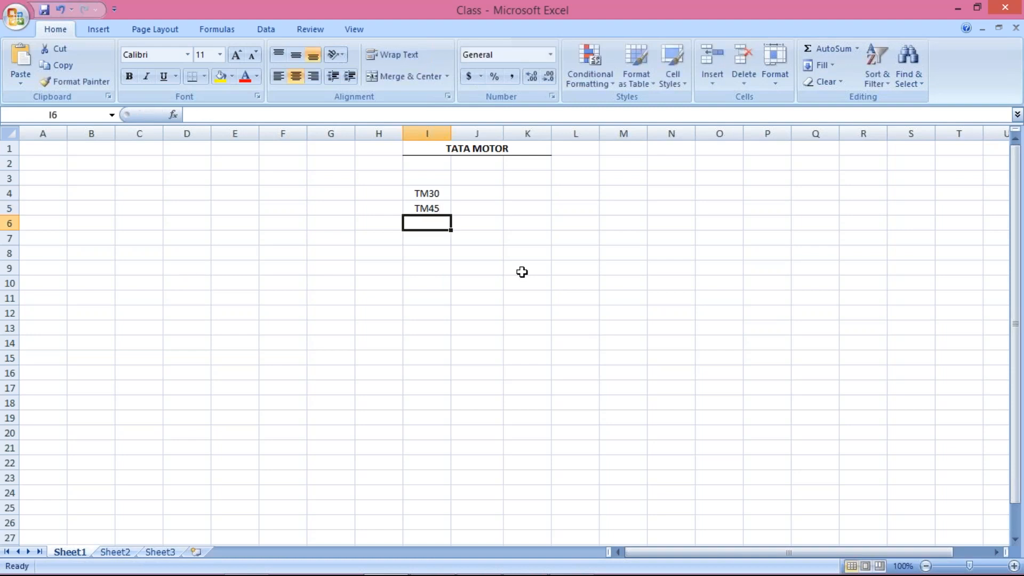
{"action": "left_click", "coordinate": [427, 193]}
{"action": "left_click", "coordinate": [429, 218]}
{"action": "left_click", "coordinate": [424, 197]}
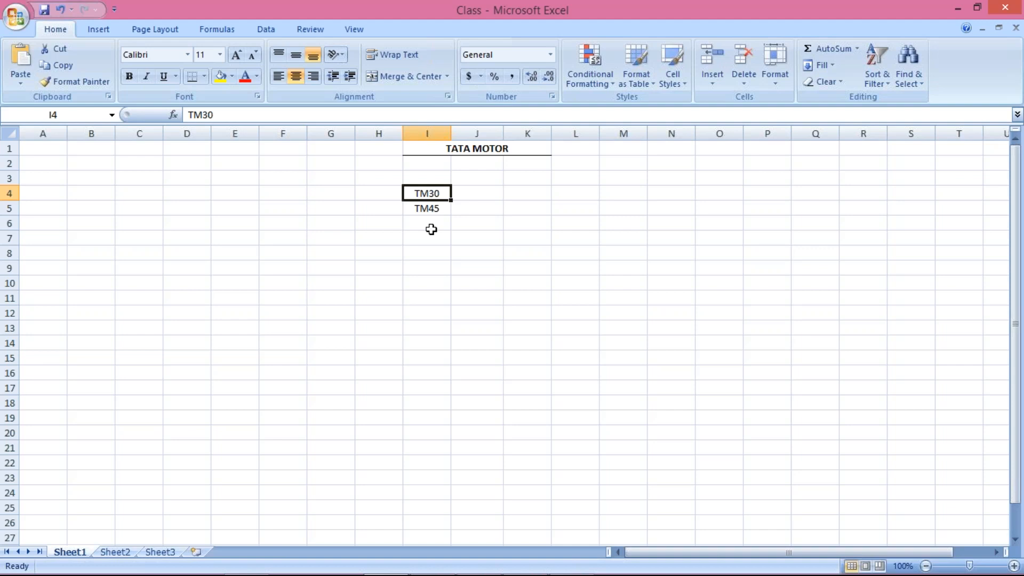
{"action": "left_click", "coordinate": [429, 208]}
{"action": "left_click", "coordinate": [426, 192]}
{"action": "left_click", "coordinate": [427, 208]}
{"action": "left_click", "coordinate": [427, 194]}
{"action": "left_click", "coordinate": [421, 209]}
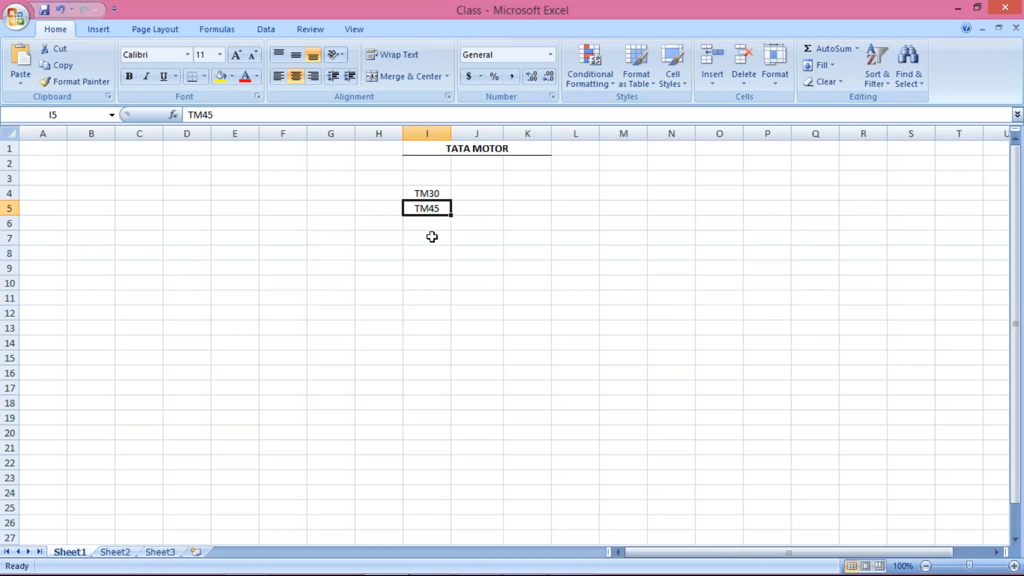
{"action": "left_click", "coordinate": [424, 195]}
{"action": "left_click", "coordinate": [424, 210]}
{"action": "left_click", "coordinate": [421, 193]}
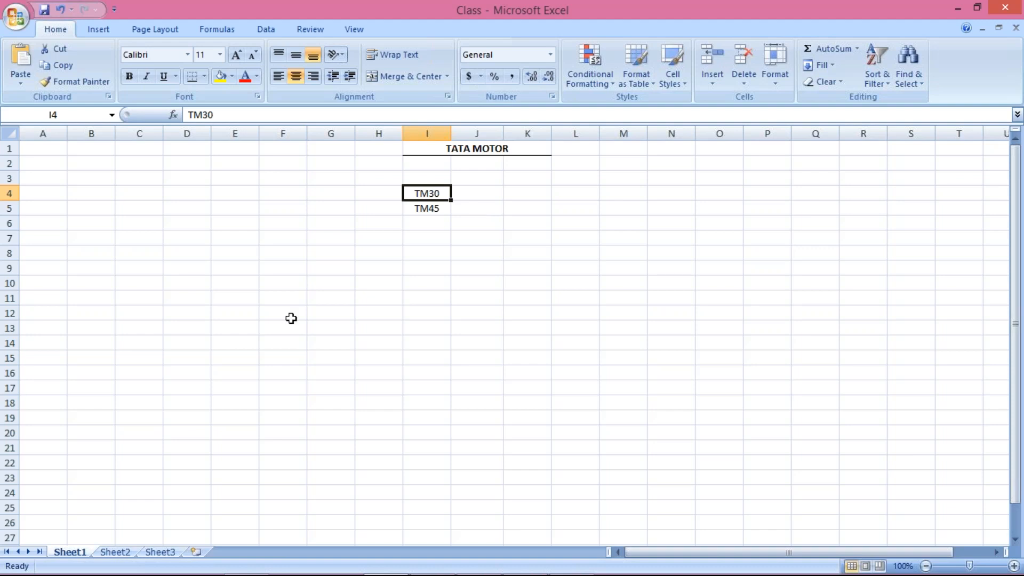
{"action": "left_click", "coordinate": [424, 210]}
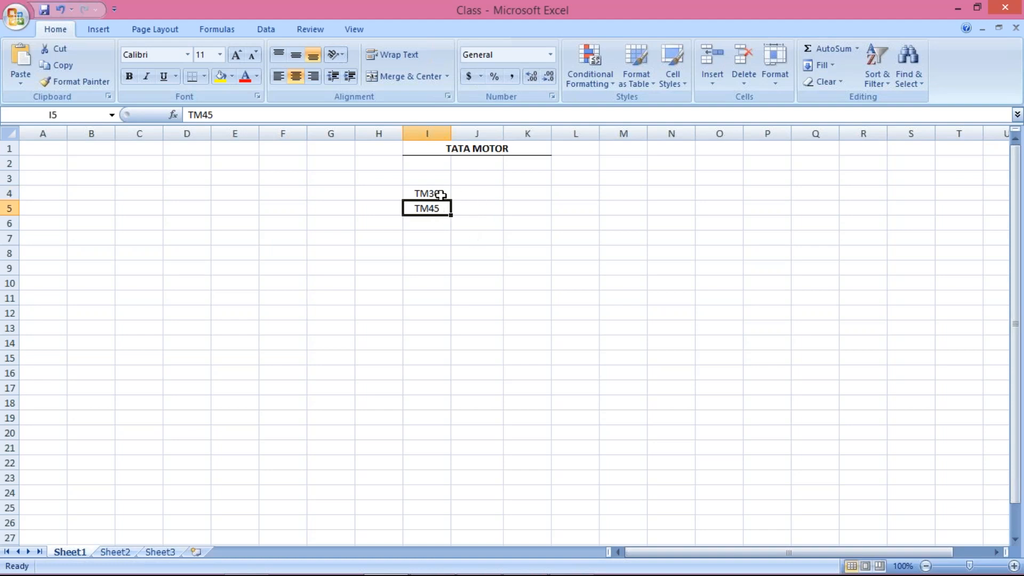
{"action": "left_click", "coordinate": [428, 193]}
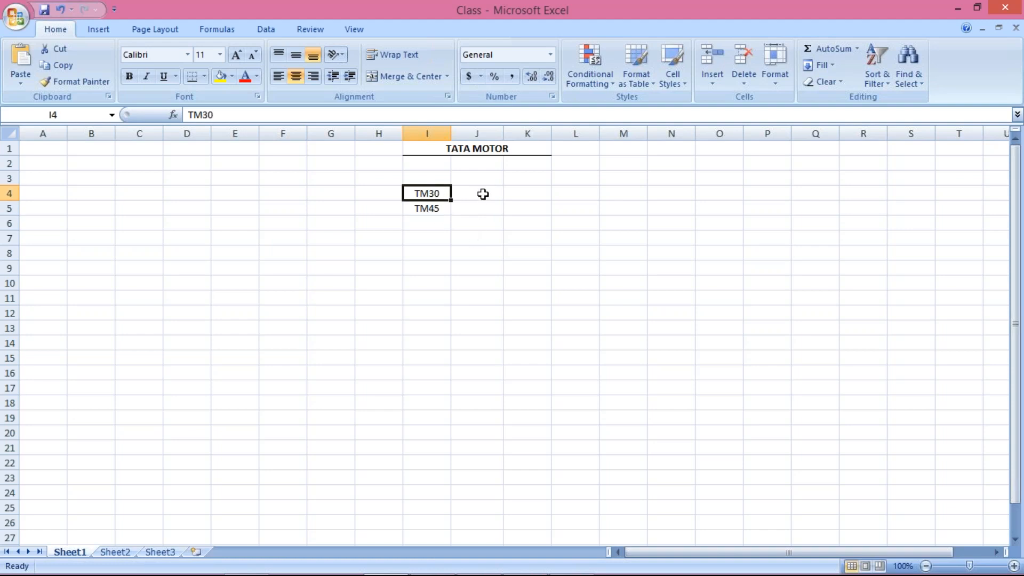
Enter the heading XYZ LTD in cell J3 and make it bold.
{"action": "left_click", "coordinate": [483, 194]}
{"action": "left_click", "coordinate": [473, 175]}
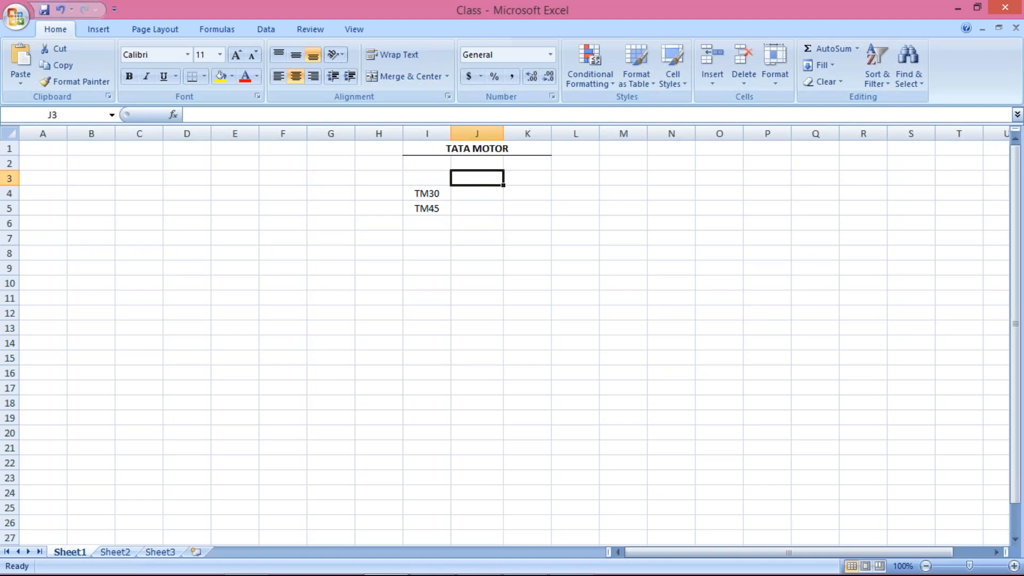
{"action": "type", "text": "XYZ L"}
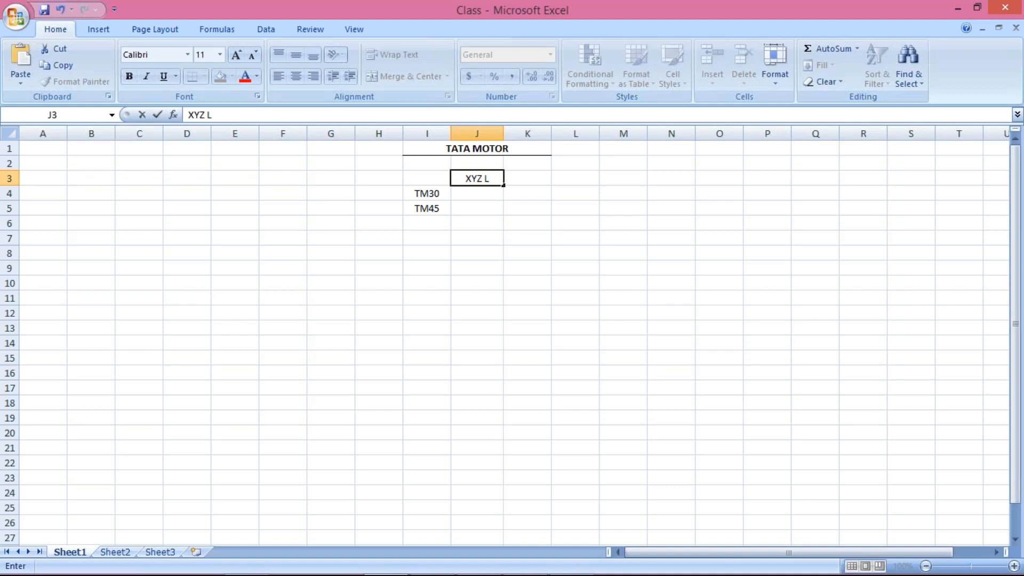
{"action": "type", "text": "TD"}
{"action": "key", "text": "Return"}
{"action": "key", "text": "Up"}
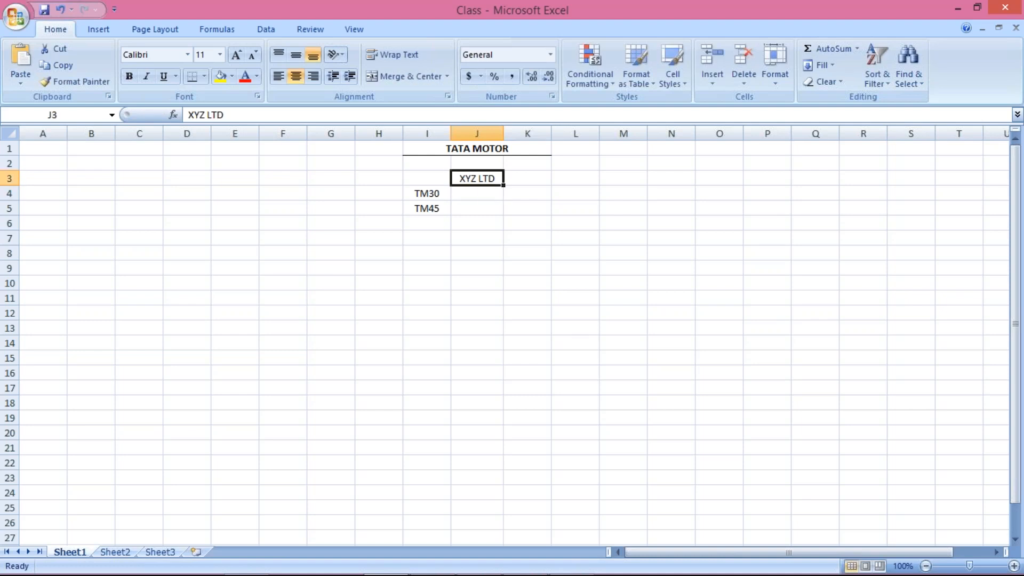
{"action": "key", "text": "ctrl+b"}
Enter the payment term code TM30 in cell J4 under the XYZ LTD heading.
{"action": "left_click", "coordinate": [488, 196]}
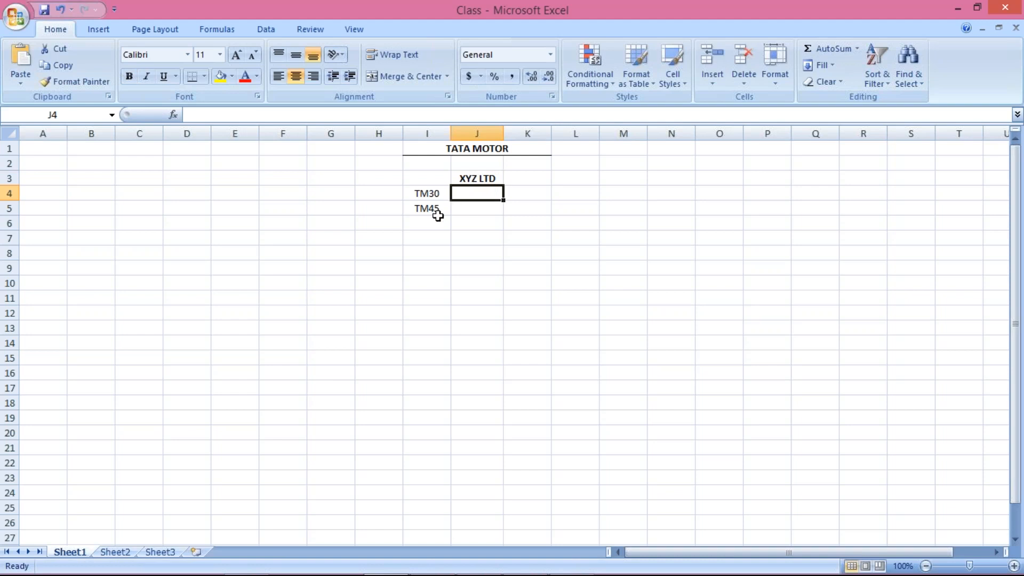
{"action": "left_click", "coordinate": [437, 217]}
{"action": "left_click", "coordinate": [476, 194]}
{"action": "type", "text": "TM30"}
{"action": "key", "text": "Return"}
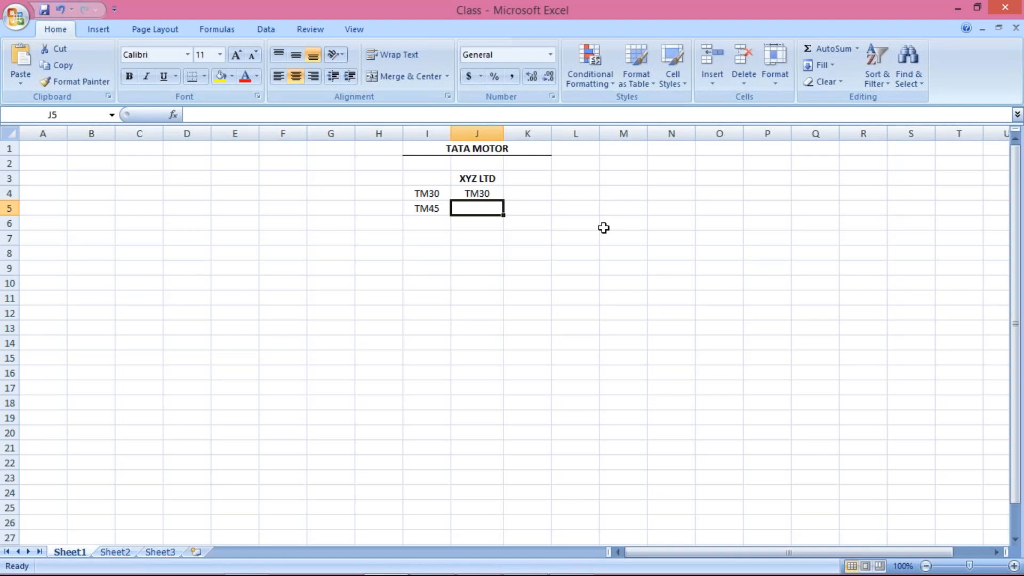
{"action": "left_click", "coordinate": [480, 191]}
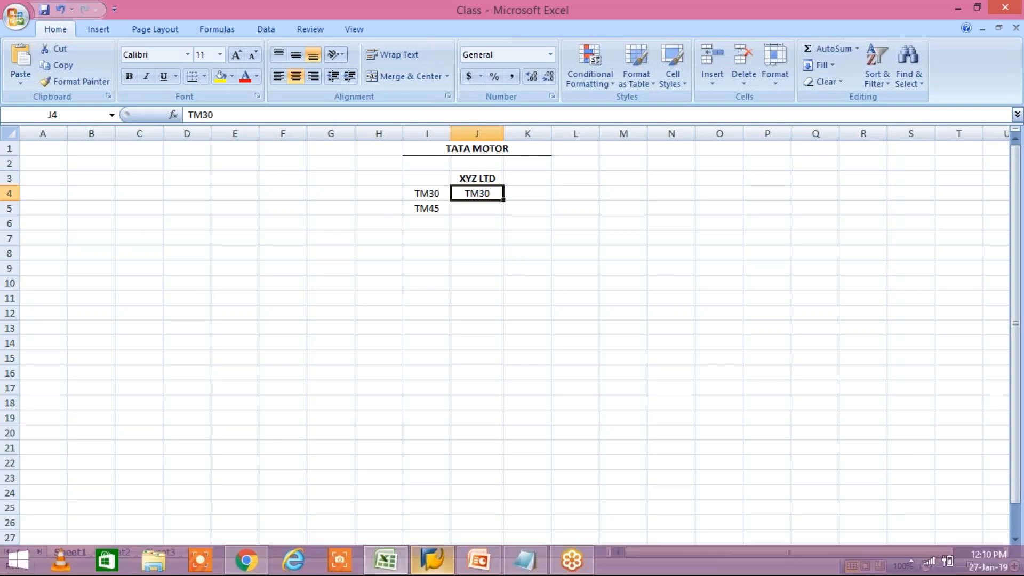
Switch to SAP Logon, open the FICO connection and log on with the user name and password.
{"action": "left_click", "coordinate": [431, 560]}
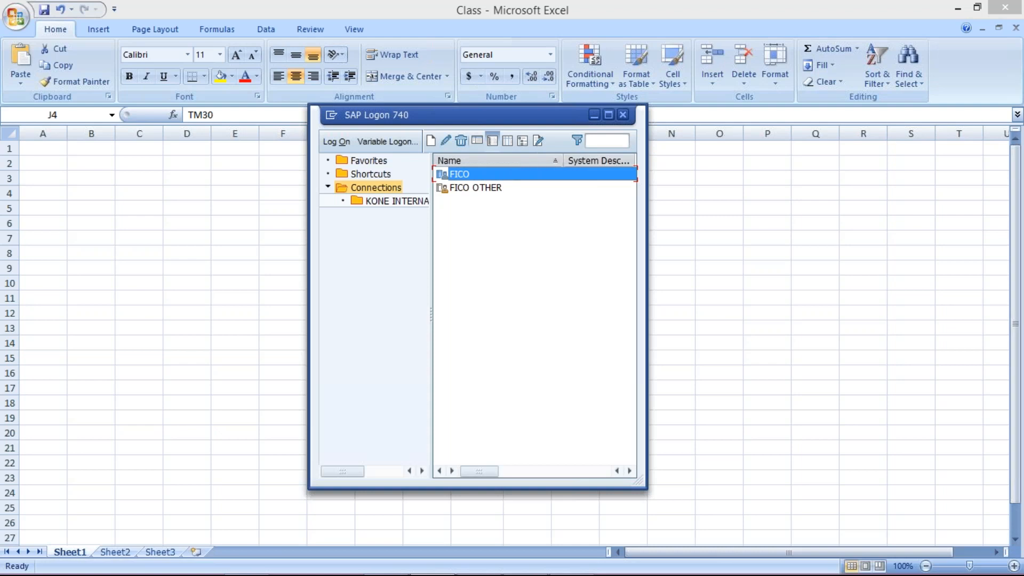
{"action": "key", "text": "Return"}
{"action": "left_click", "coordinate": [688, 191]}
{"action": "mouse_move", "coordinate": [505, 574]}
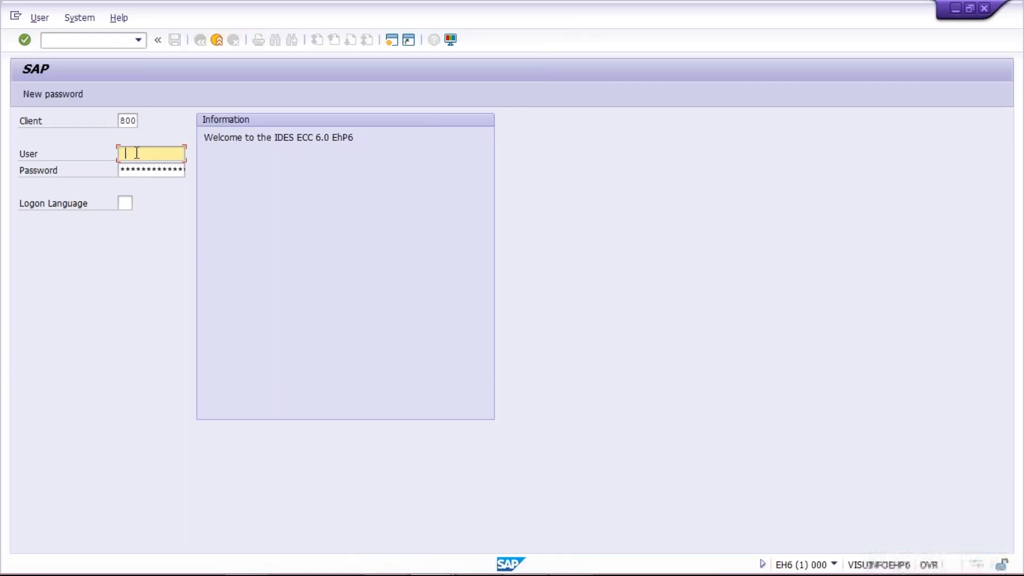
{"action": "key", "text": "BackSpace"}
{"action": "type", "text": "********"}
{"action": "key", "text": "Return"}
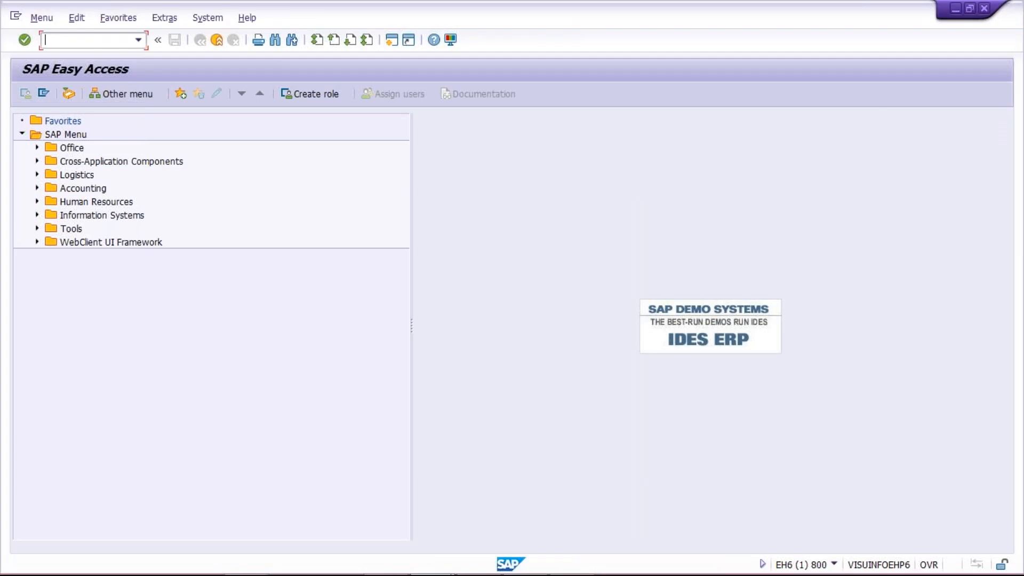
Start the vendor change transaction XK02 and run the vendor line item transaction FBL1N in a second session.
{"action": "type", "text": "XK02"}
{"action": "key", "text": "Return"}
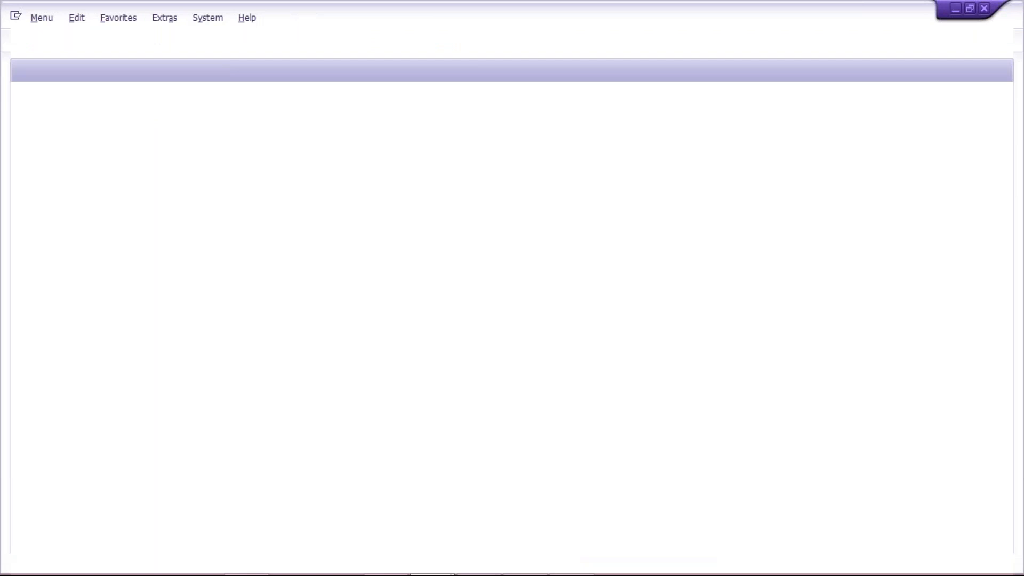
{"action": "type", "text": "FBL1N"}
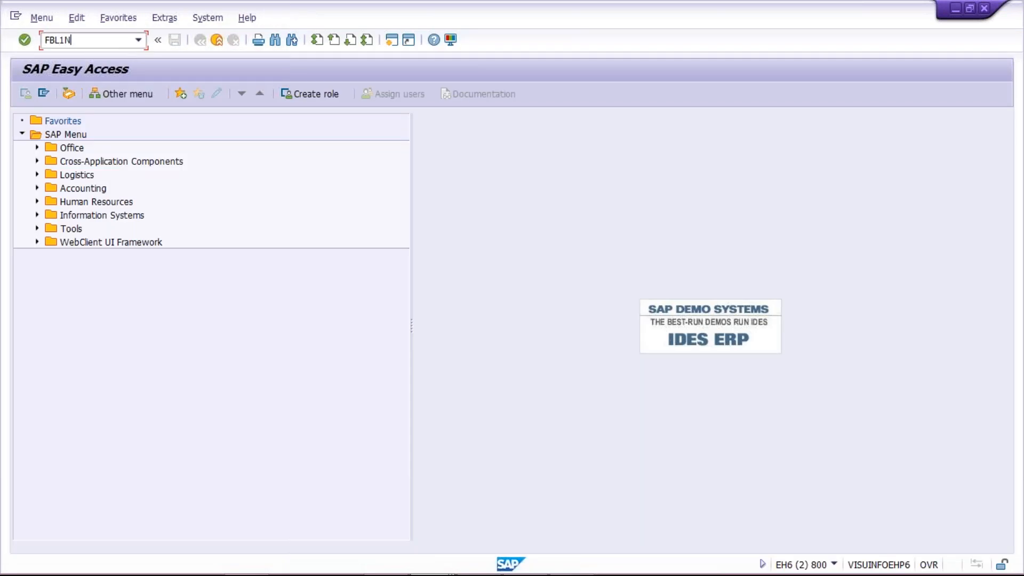
{"action": "key", "text": "Return"}
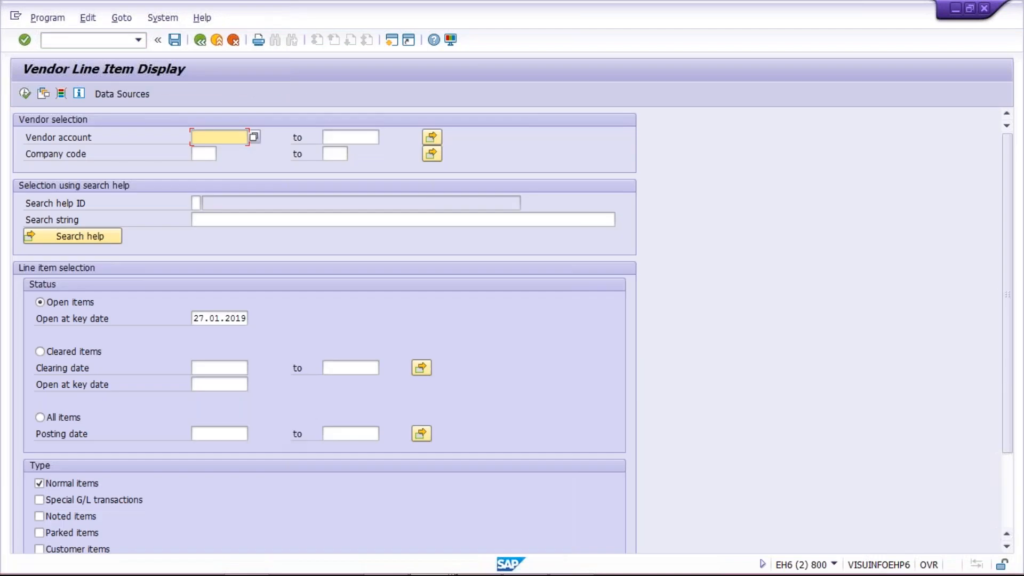
In the Change Vendor session, open the company code payment transactions of vendor RAHEZA BUILDER for company code TM01.
{"action": "mouse_move", "coordinate": [430, 568]}
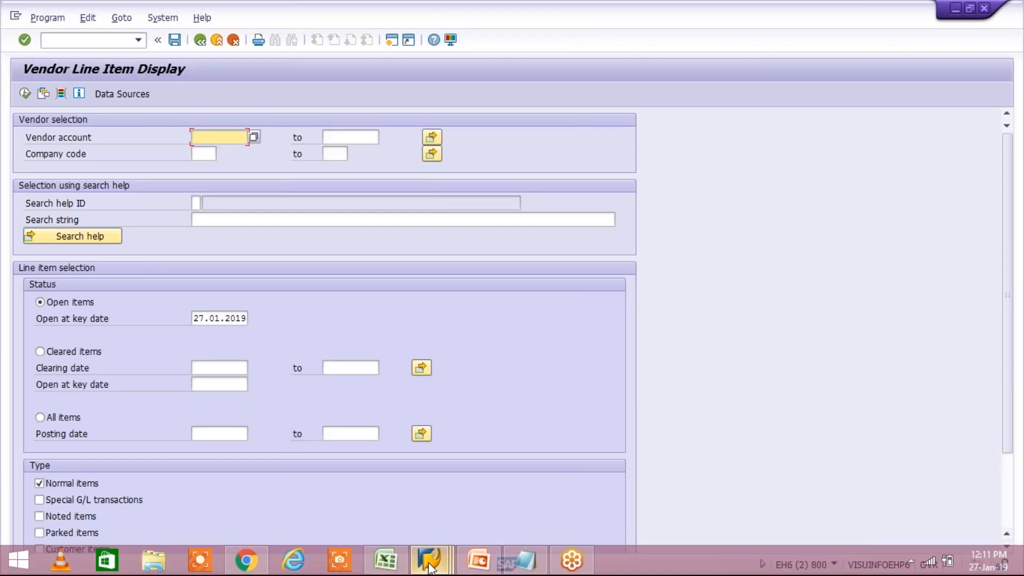
{"action": "left_click", "coordinate": [469, 480]}
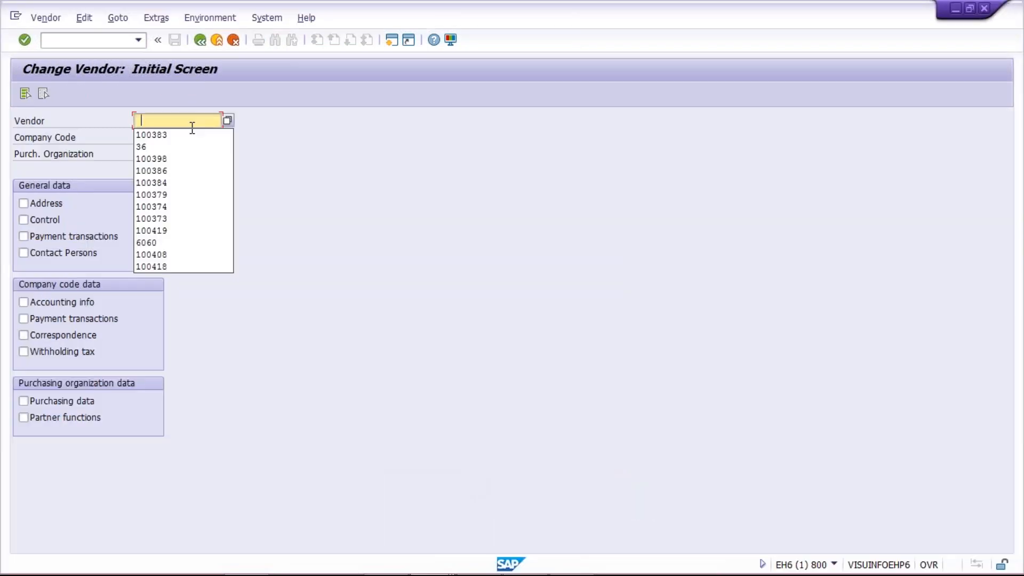
{"action": "left_click", "coordinate": [189, 133]}
{"action": "left_click", "coordinate": [147, 137]}
{"action": "type", "text": "TM01"}
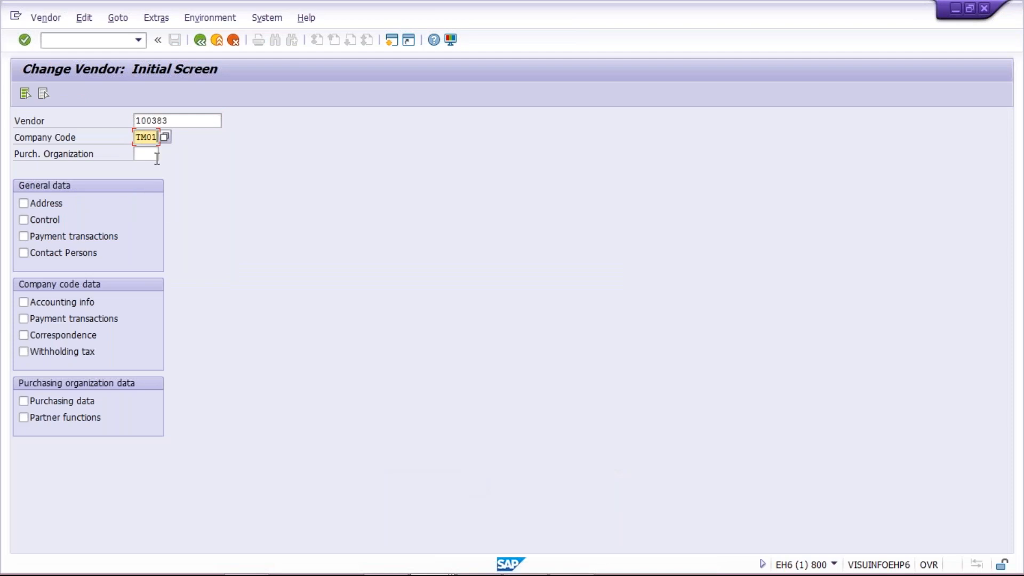
{"action": "left_click", "coordinate": [64, 318]}
{"action": "key", "text": "Return"}
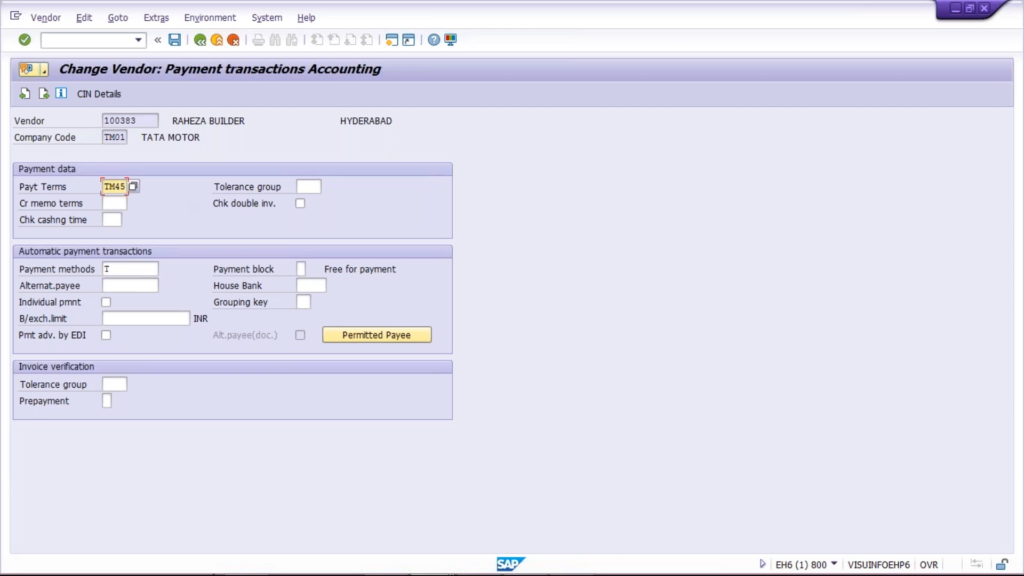
In the Vendor Line Item Display session, list RAHEZA BUILDER's open items for company code TM01 and view the 10.000,00 INR item's document.
{"action": "mouse_move", "coordinate": [313, 554]}
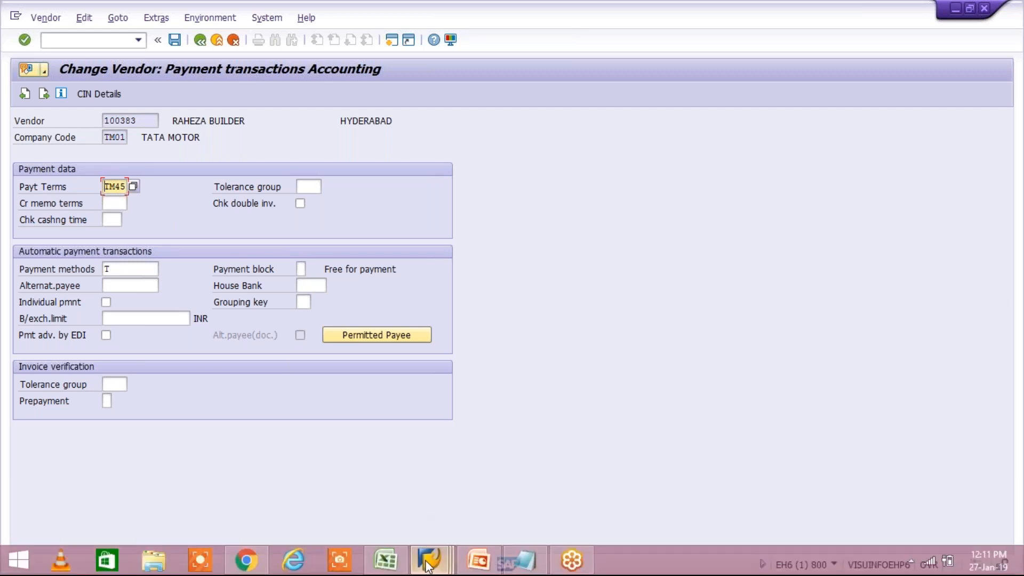
{"action": "mouse_move", "coordinate": [429, 561]}
{"action": "left_click", "coordinate": [631, 478]}
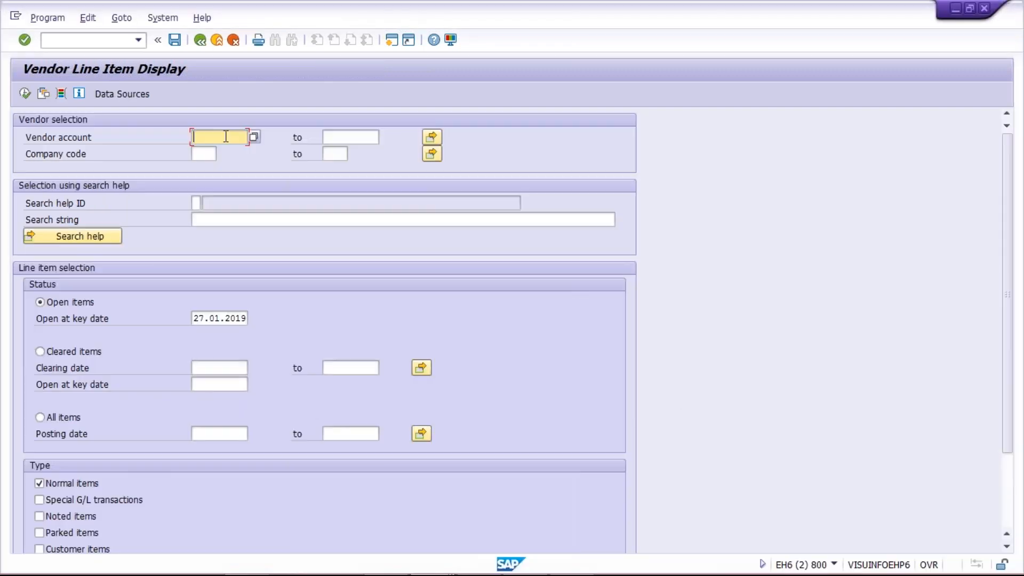
{"action": "left_click", "coordinate": [226, 136]}
{"action": "left_click", "coordinate": [207, 146]}
{"action": "left_click", "coordinate": [203, 153]}
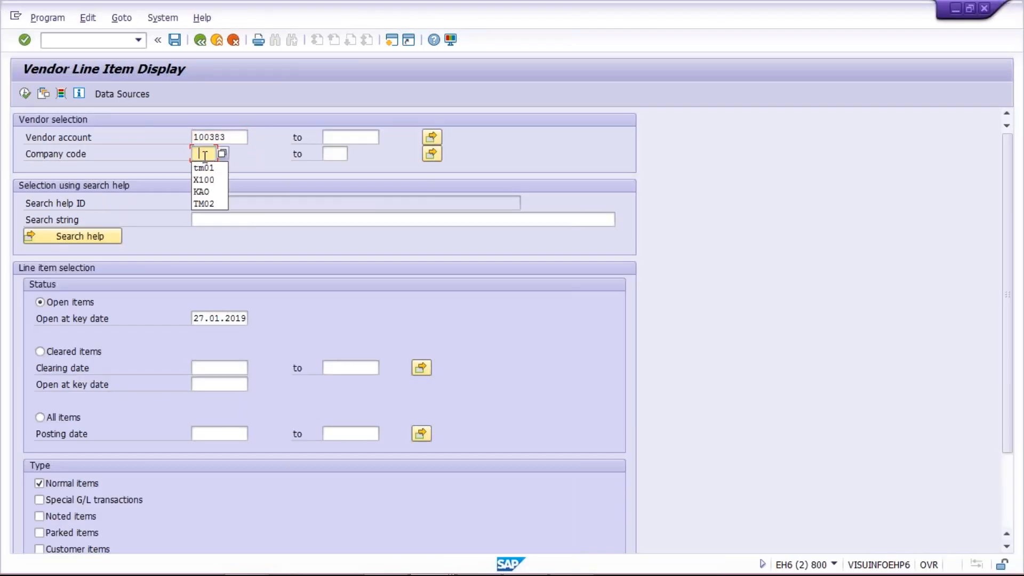
{"action": "key", "text": "Return"}
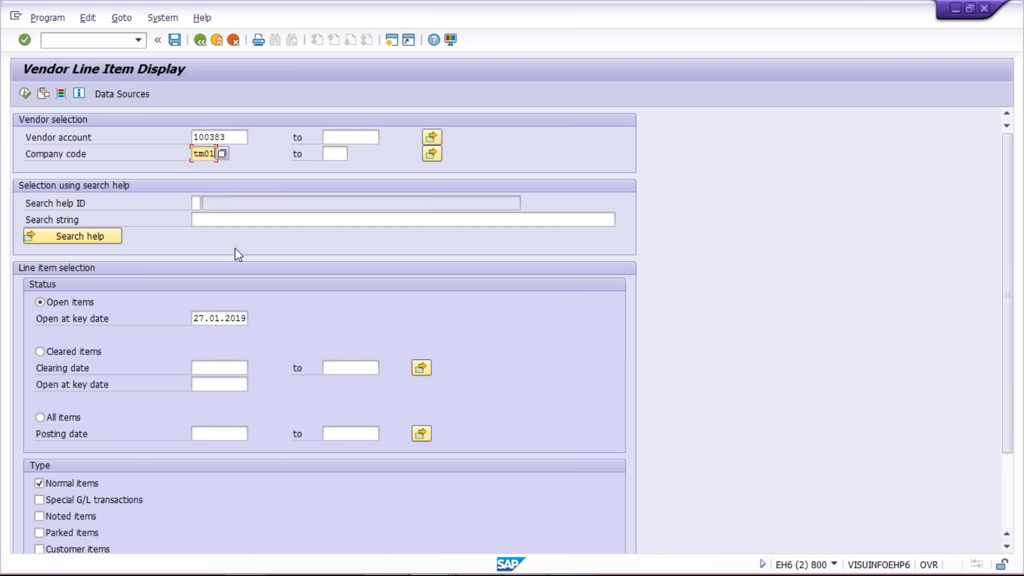
{"action": "left_click", "coordinate": [25, 94]}
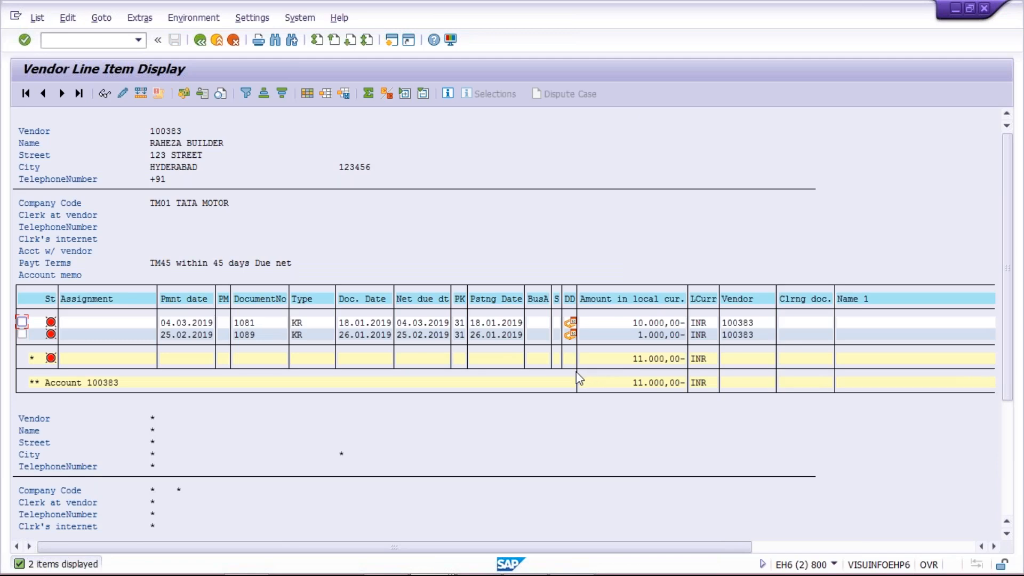
{"action": "left_click", "coordinate": [658, 321]}
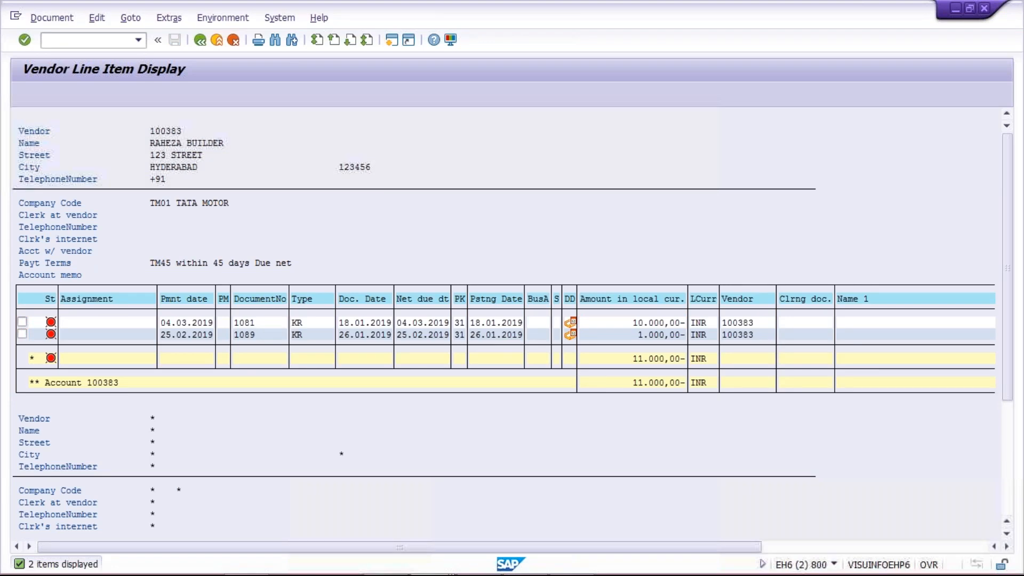
{"action": "left_click", "coordinate": [201, 39]}
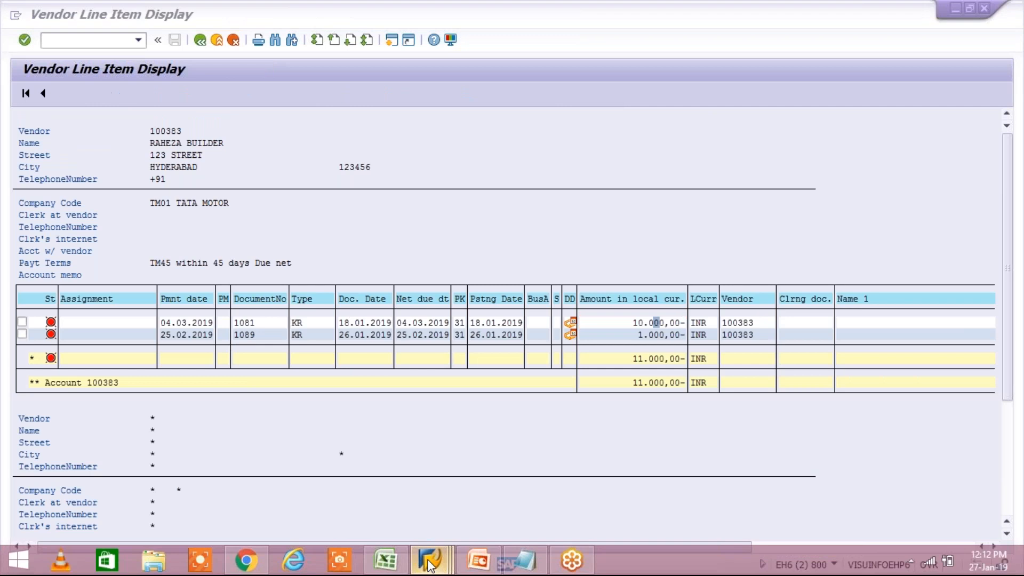
Back in the Change Vendor session, set the vendor's payment terms to TM30 and save the change.
{"action": "mouse_move", "coordinate": [429, 560]}
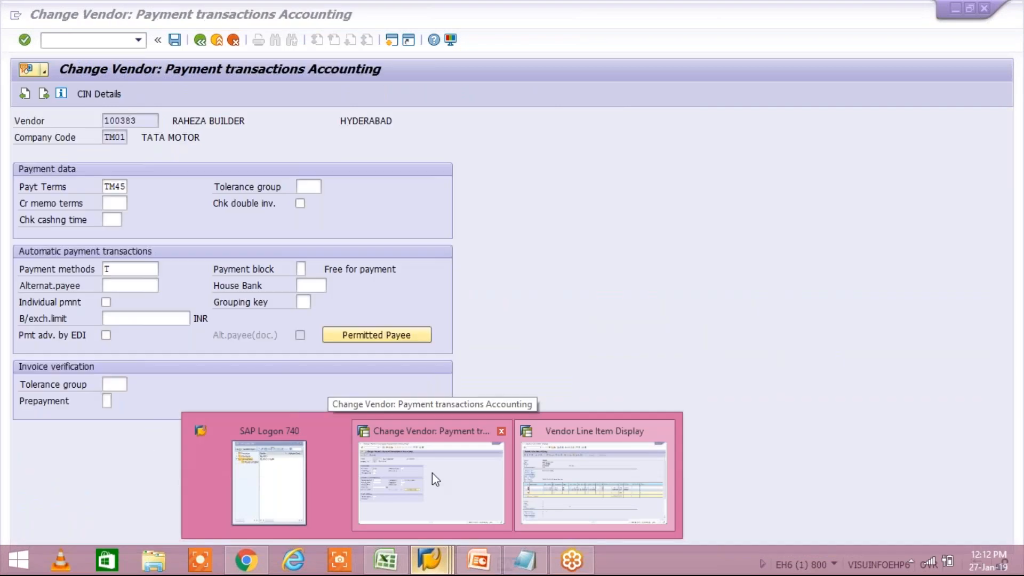
{"action": "left_click", "coordinate": [432, 473]}
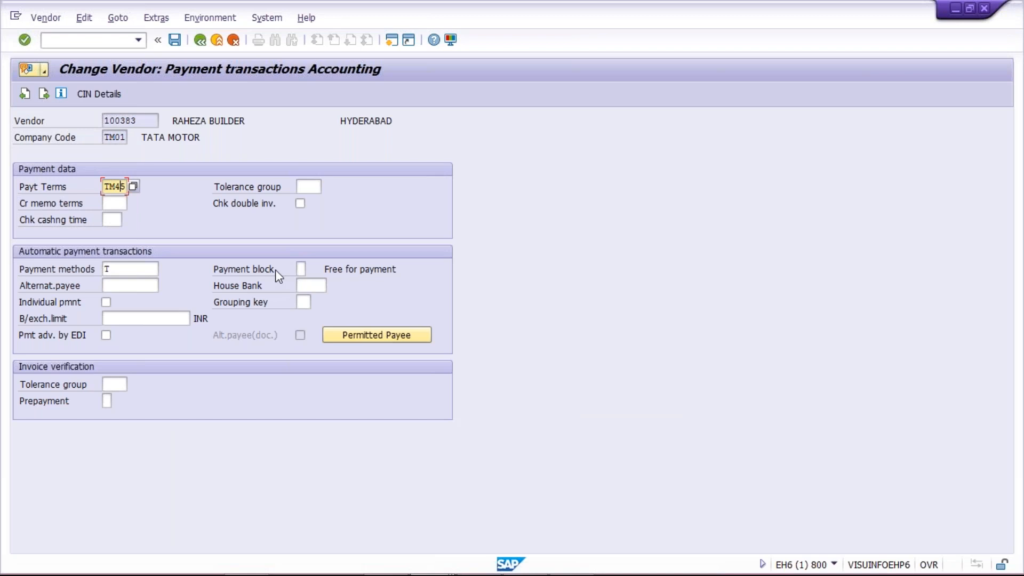
{"action": "key", "text": "BackSpace"}
{"action": "key", "text": "BackSpace"}
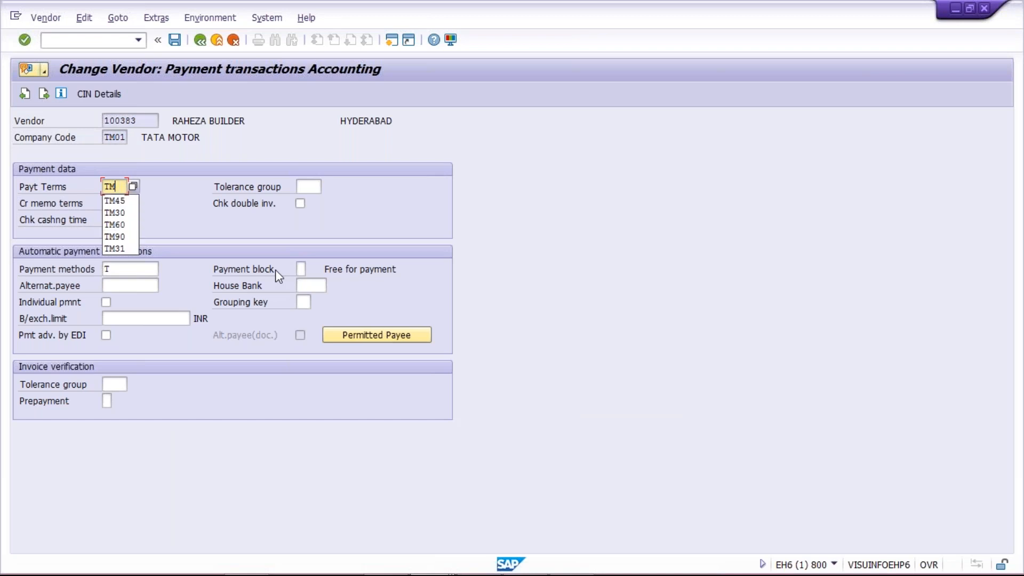
{"action": "type", "text": "30"}
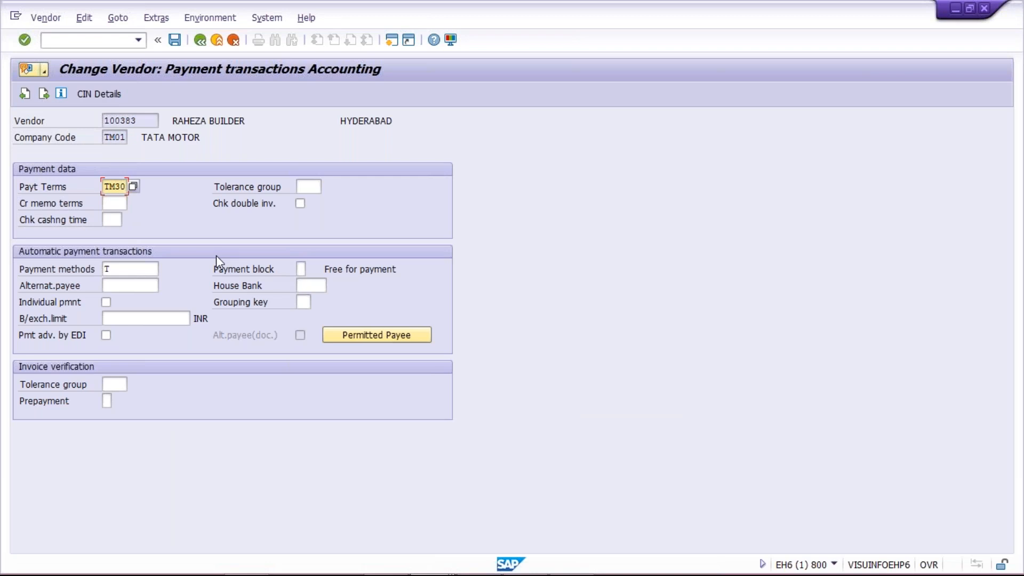
{"action": "key", "text": "Return"}
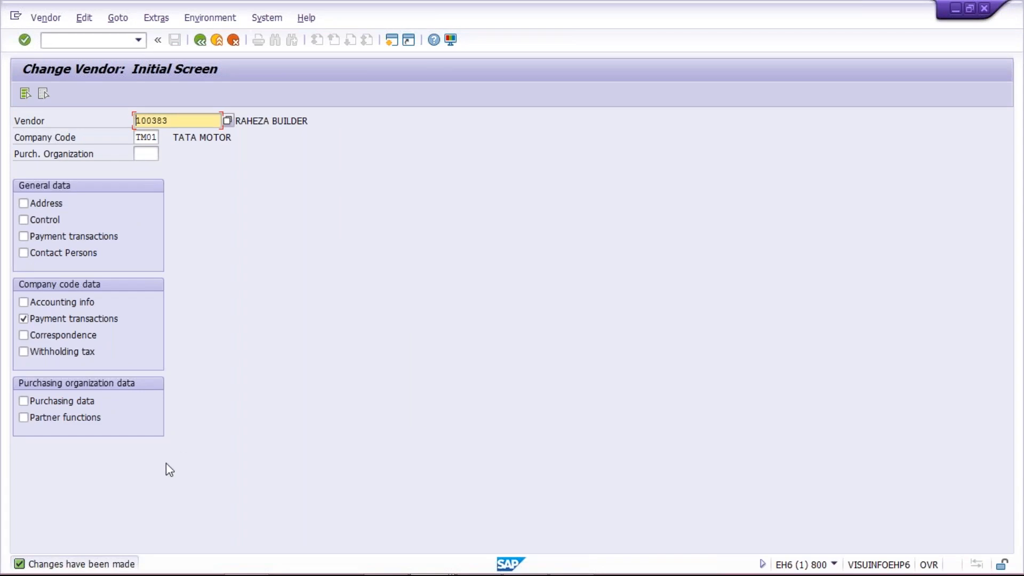
Switch to the Vendor Line Item Display session and examine the payment terms and net due dates of RAHEZA BUILDER's open items.
{"action": "mouse_move", "coordinate": [245, 573]}
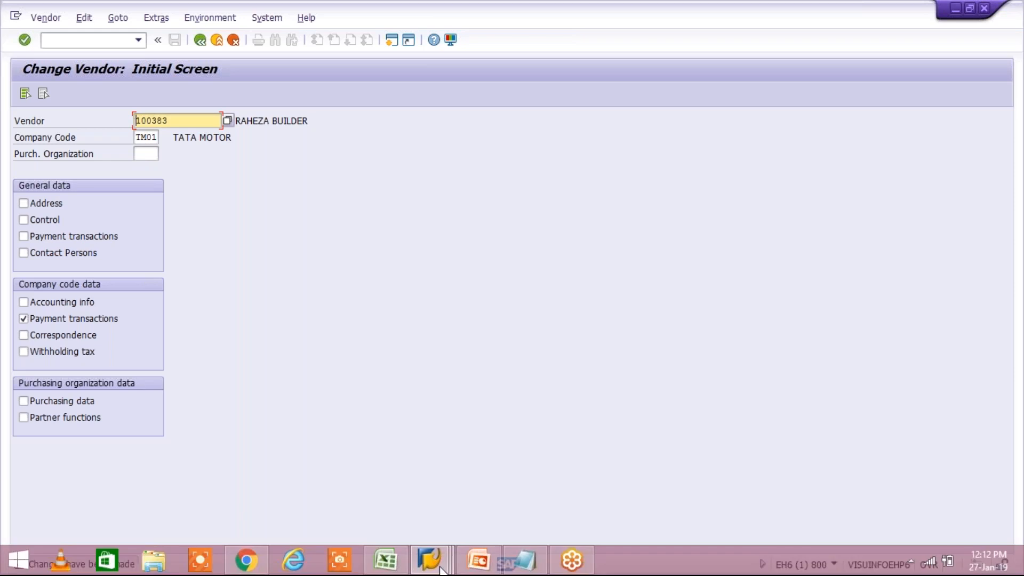
{"action": "mouse_move", "coordinate": [441, 570]}
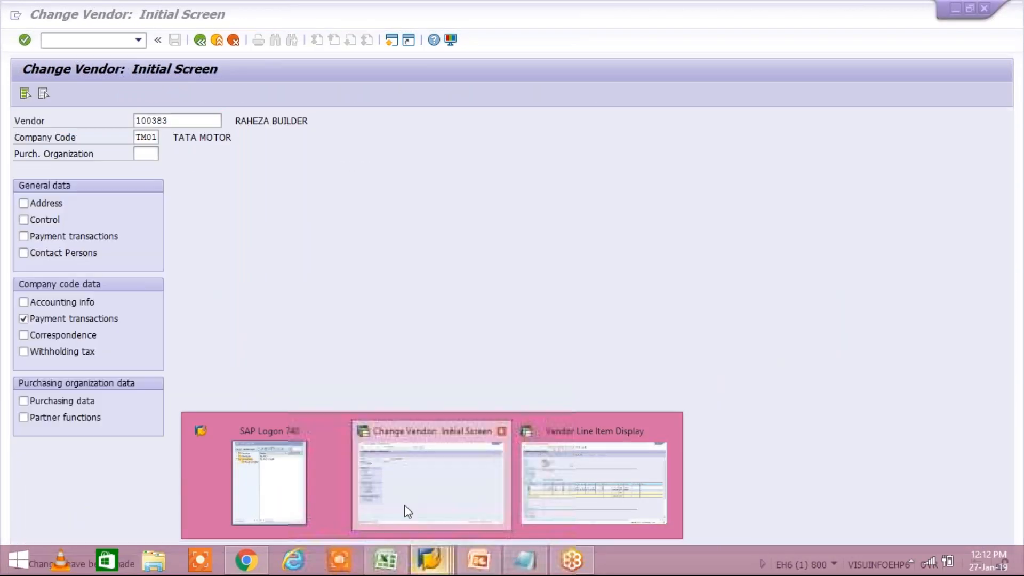
{"action": "left_click", "coordinate": [598, 493]}
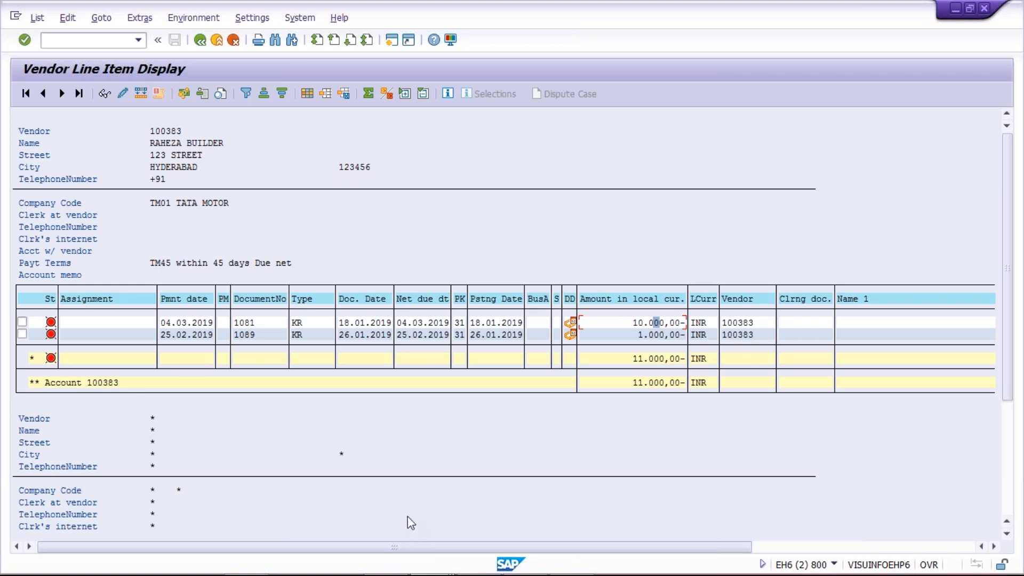
{"action": "mouse_move", "coordinate": [434, 563]}
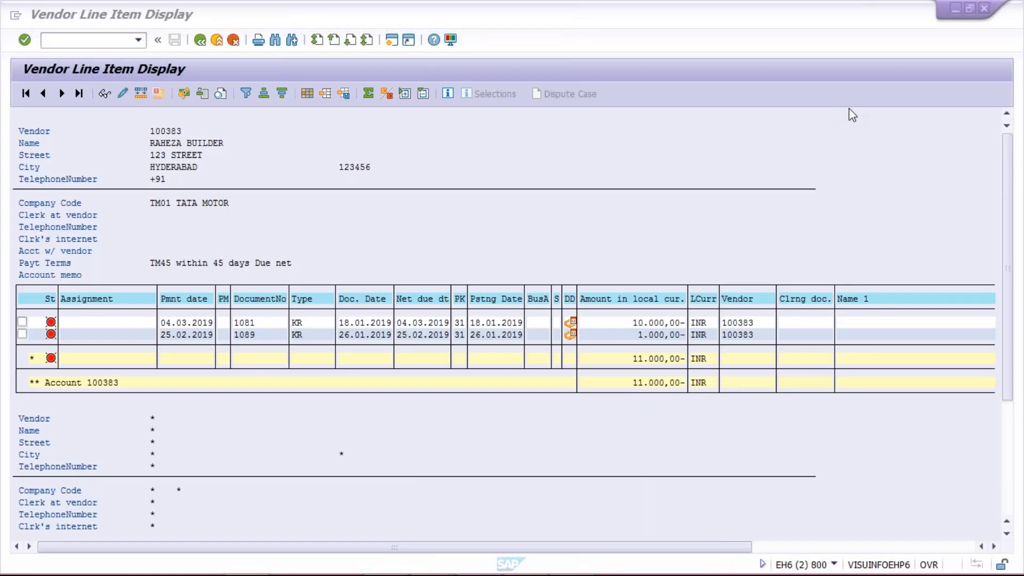
{"action": "left_click", "coordinate": [656, 214]}
Run transaction OBB8 in a separate session and open the details of payment terms TM30.
{"action": "mouse_move", "coordinate": [450, 562]}
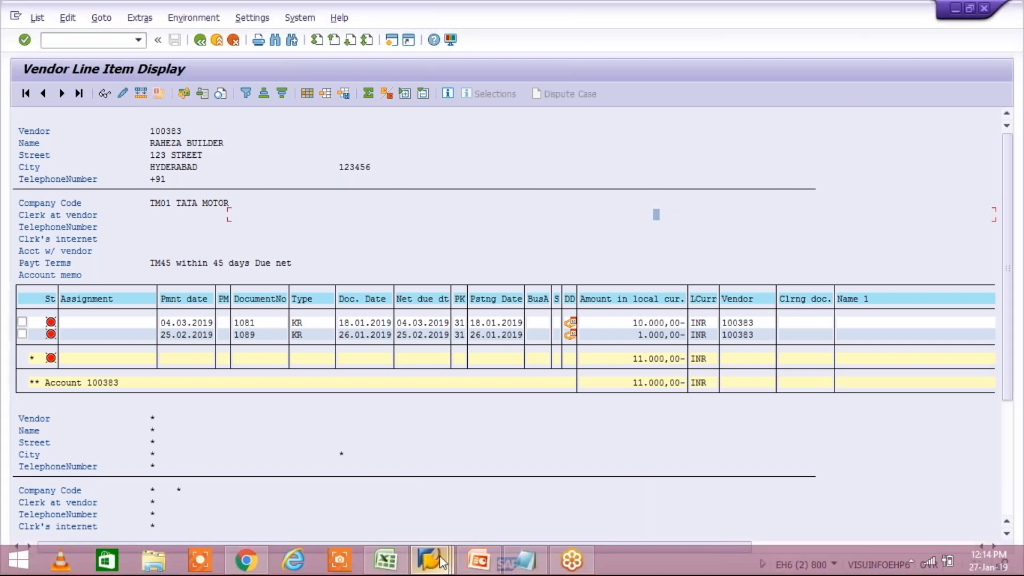
{"action": "left_click", "coordinate": [645, 504]}
{"action": "type", "text": "OBB8"}
{"action": "key", "text": "Return"}
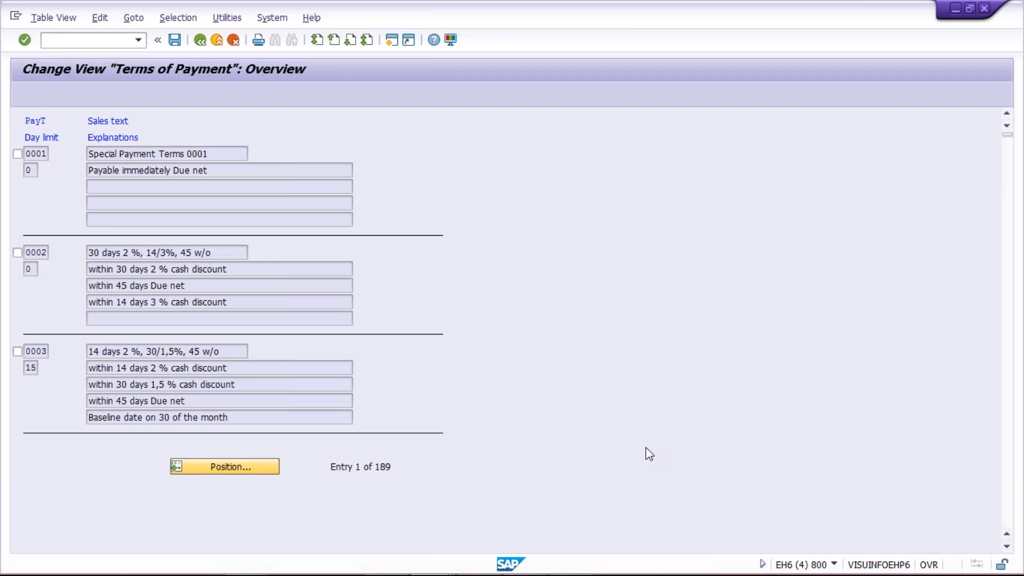
{"action": "key", "text": "Return"}
{"action": "type", "text": "T"}
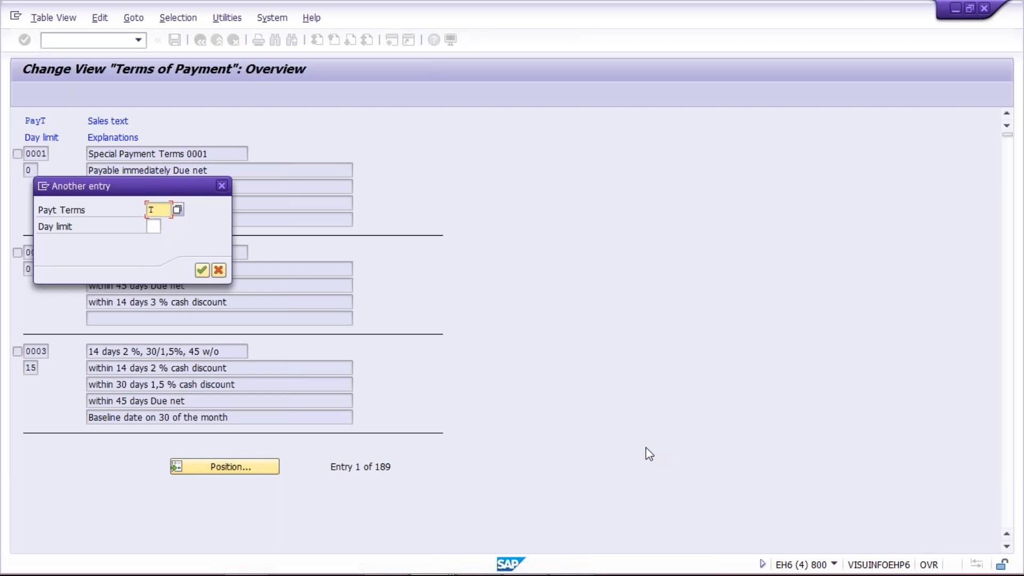
{"action": "type", "text": "M30"}
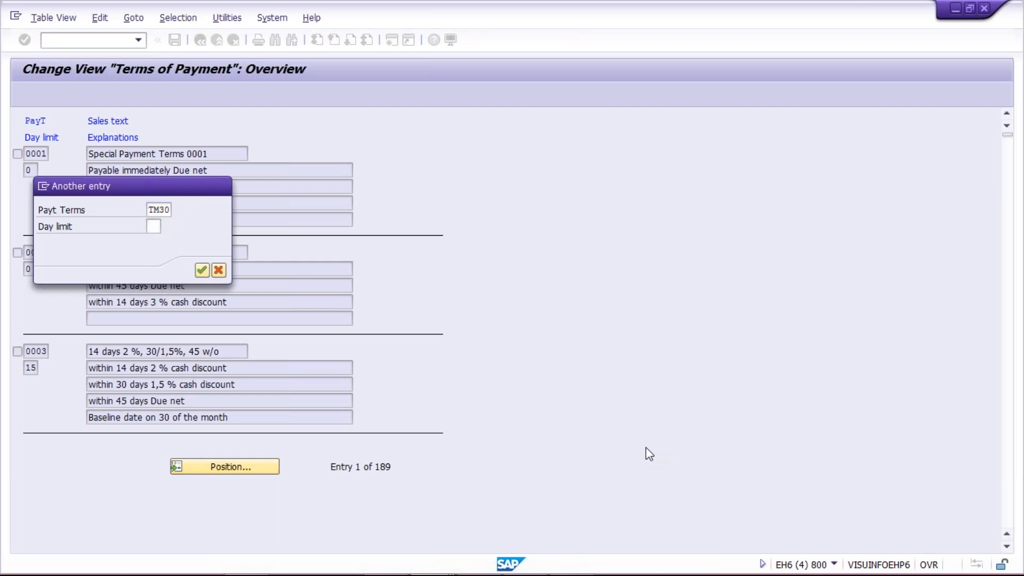
{"action": "key", "text": "Return"}
{"action": "double_click", "coordinate": [147, 155]}
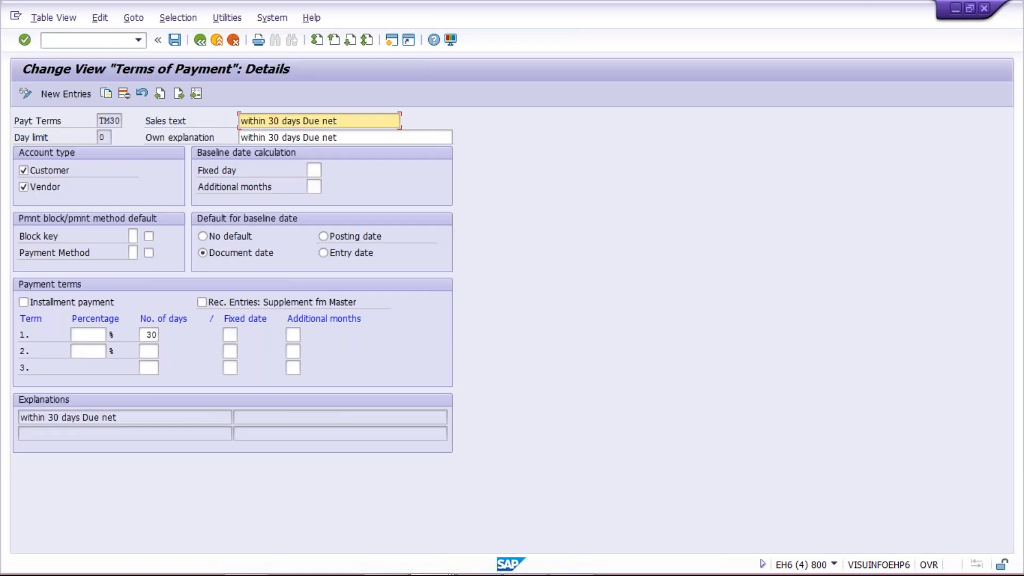
Replace both the sales text and the own explanation of payment terms TM30 with DO NOT USE.
{"action": "left_click_drag", "start_coordinate": [347, 118], "coordinate": [185, 121]}
{"action": "key", "text": "Delete"}
{"action": "left_click", "coordinate": [283, 146]}
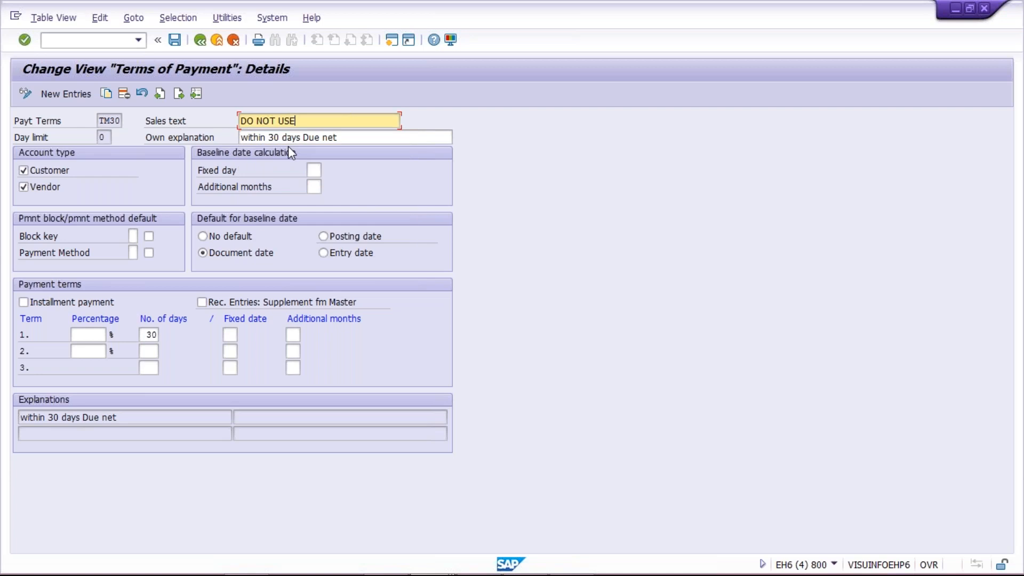
{"action": "key", "text": "Tab"}
{"action": "key", "text": "ctrl+a"}
{"action": "type", "text": "DO NOT USE"}
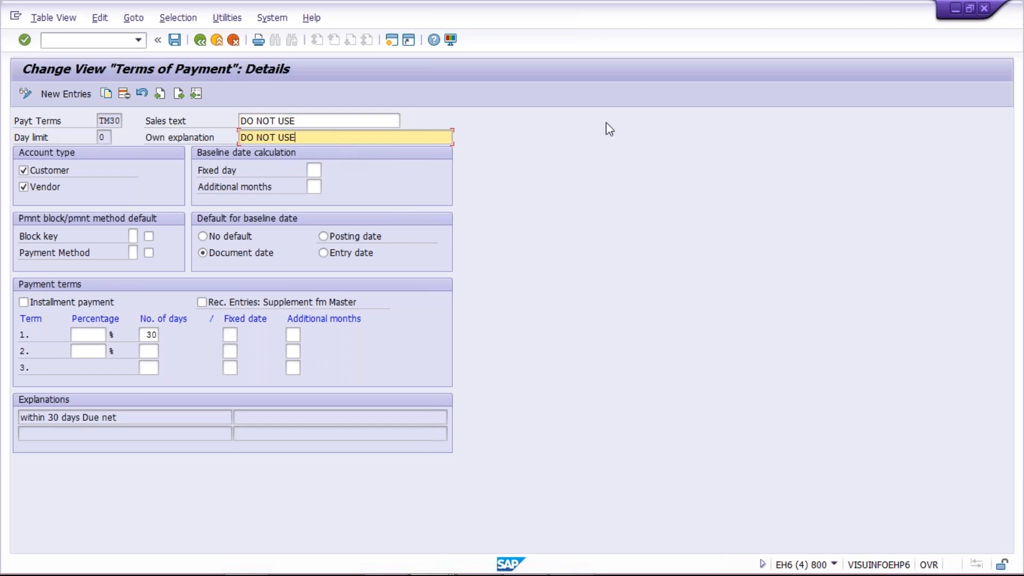
{"action": "left_click", "coordinate": [339, 121]}
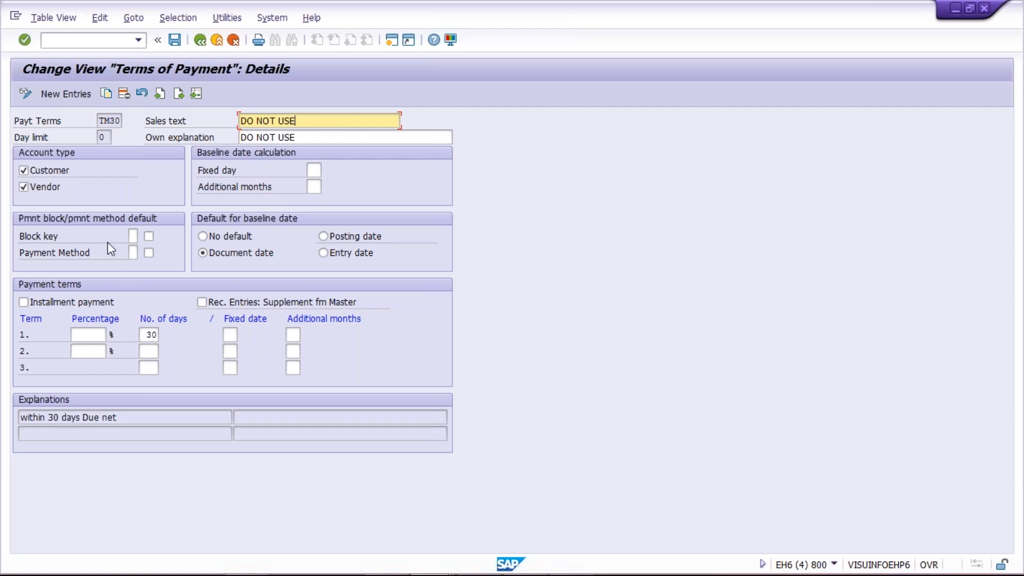
Set the block key of payment terms TM30 to A and save under the proposed TATA MOTOR customizing request.
{"action": "left_click", "coordinate": [133, 236]}
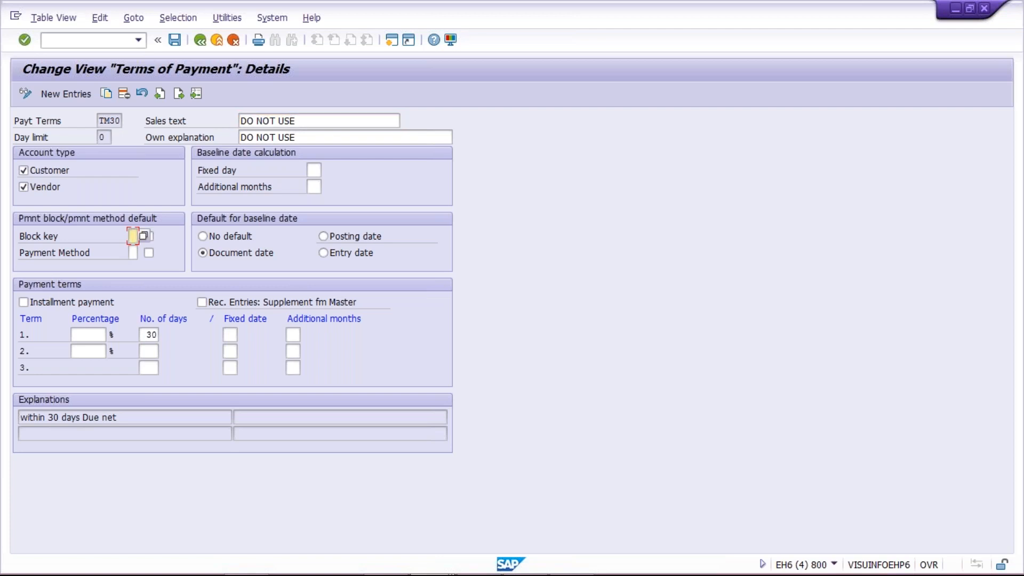
{"action": "type", "text": "A"}
{"action": "key", "text": "Return"}
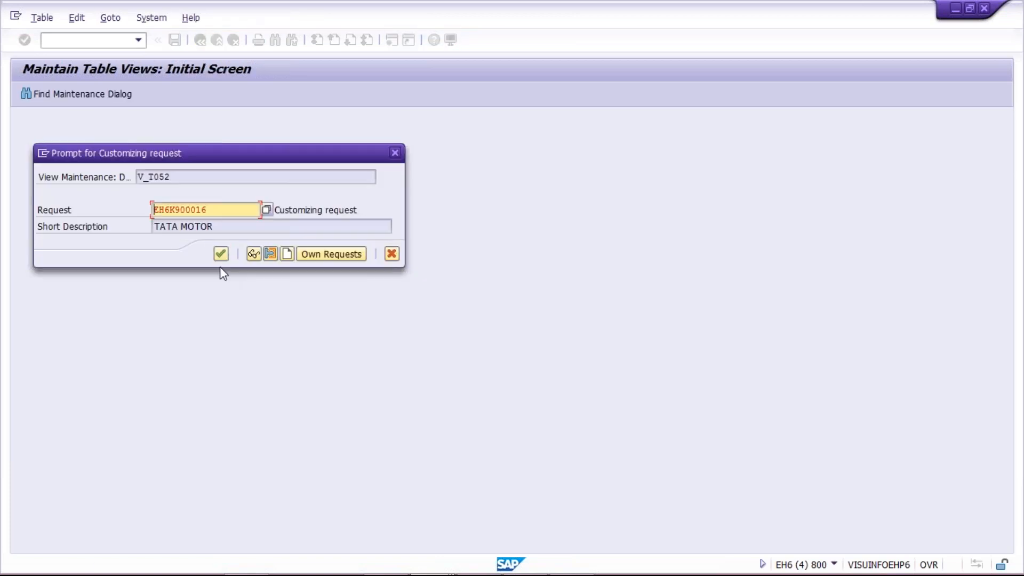
{"action": "left_click", "coordinate": [218, 256]}
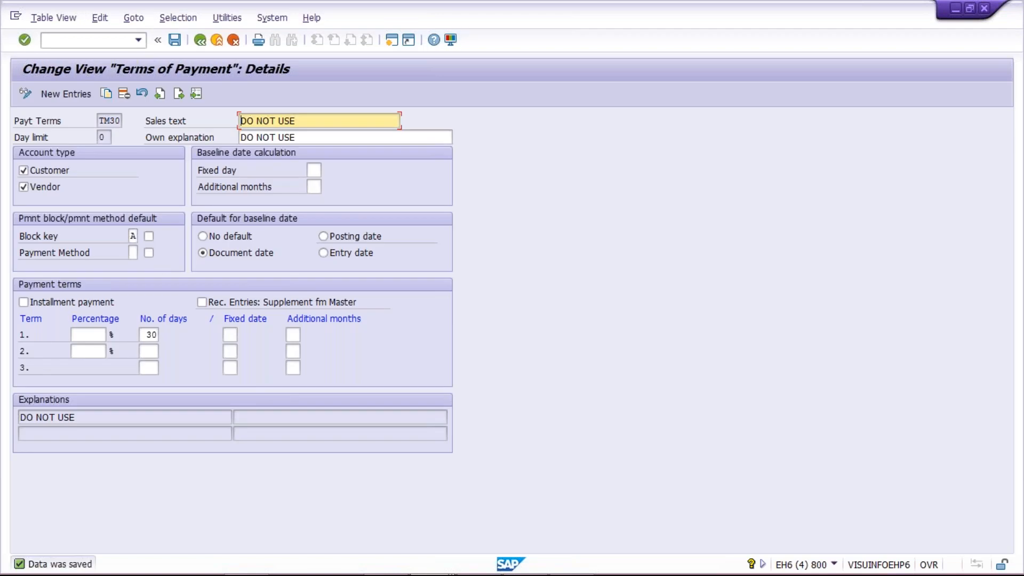
In the Change Vendor session, check the payment terms in RAHEZA BUILDER's company code payment transactions and return to the initial screen.
{"action": "mouse_move", "coordinate": [389, 566]}
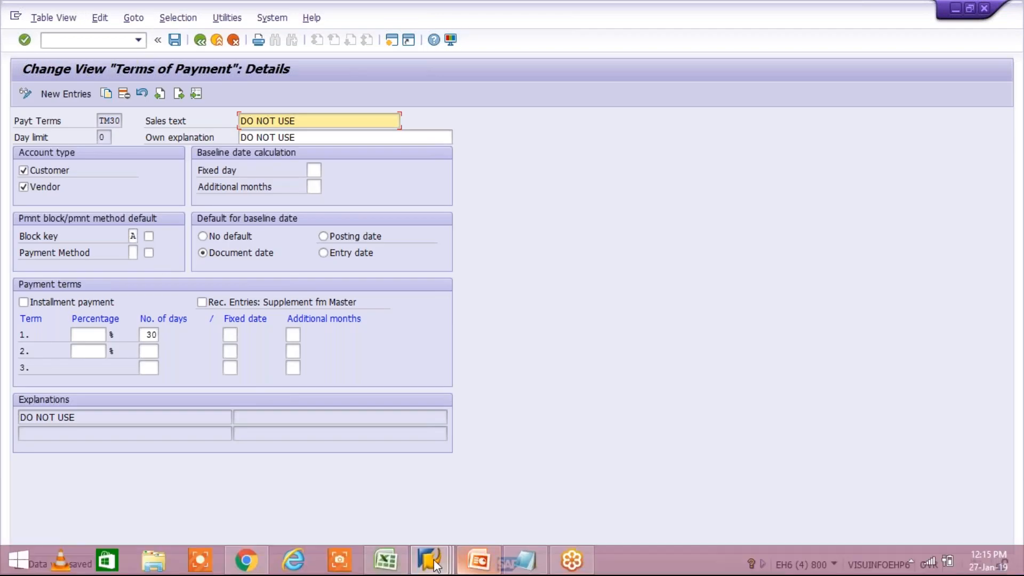
{"action": "left_click", "coordinate": [442, 544]}
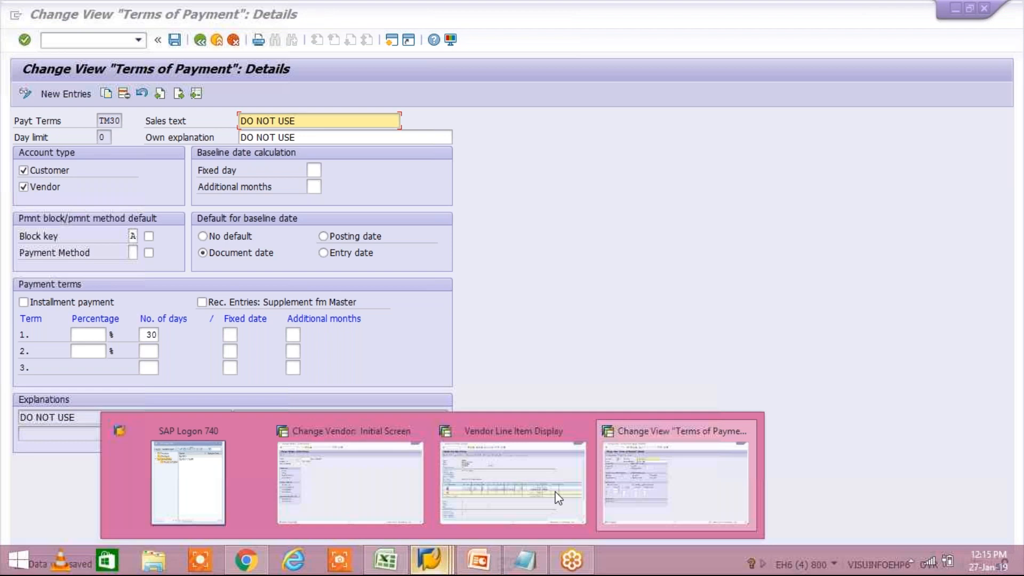
{"action": "left_click", "coordinate": [360, 481]}
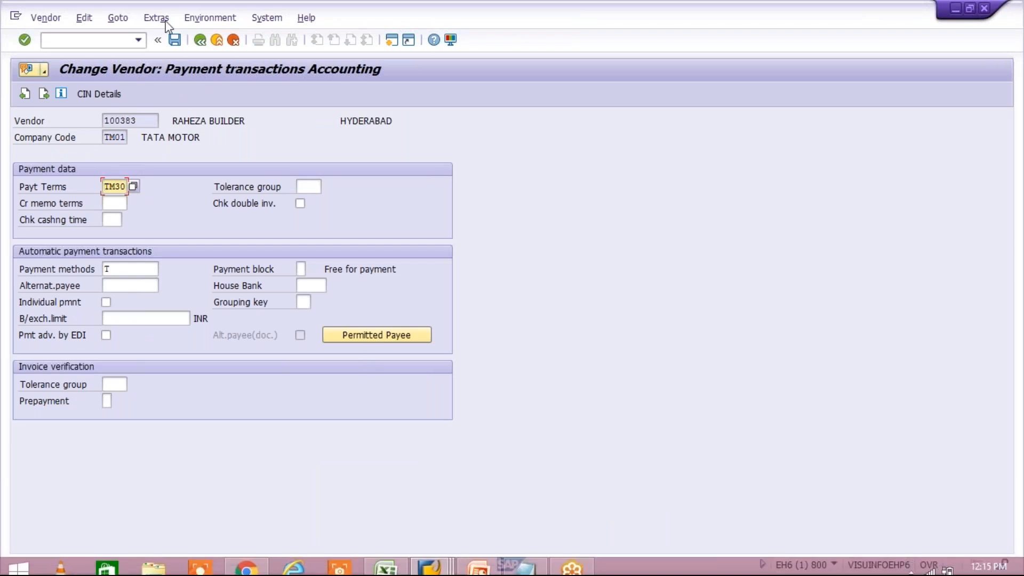
{"action": "left_click", "coordinate": [201, 40]}
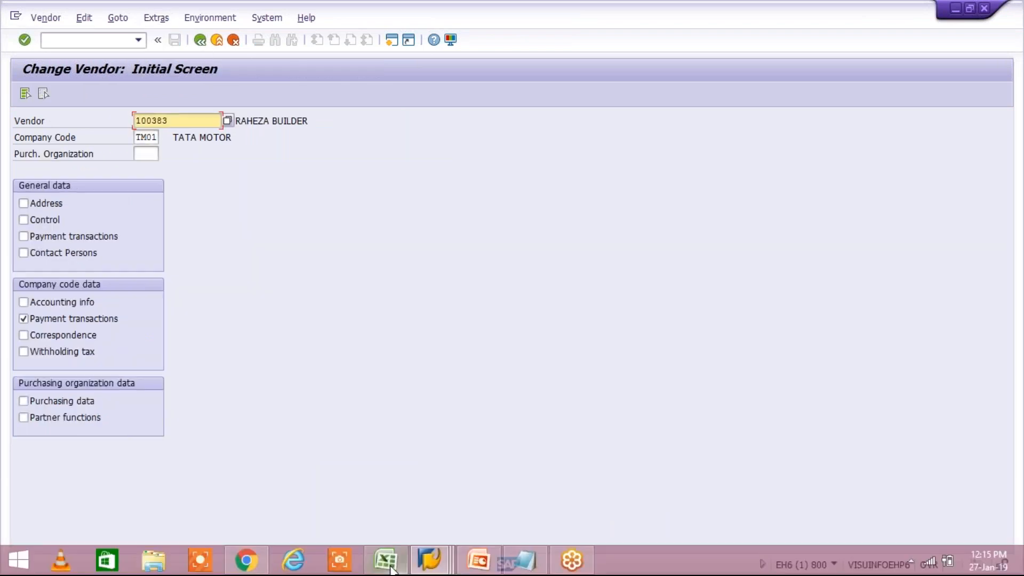
Switch to the Terms of Payment session and start the vendor invoice transaction FB60 there.
{"action": "left_click", "coordinate": [429, 558]}
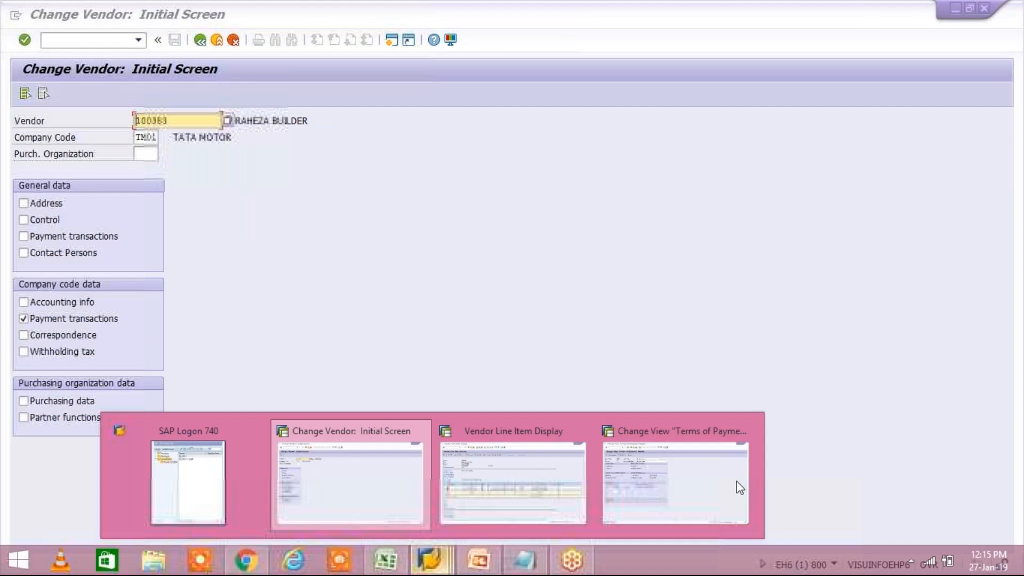
{"action": "left_click", "coordinate": [737, 481]}
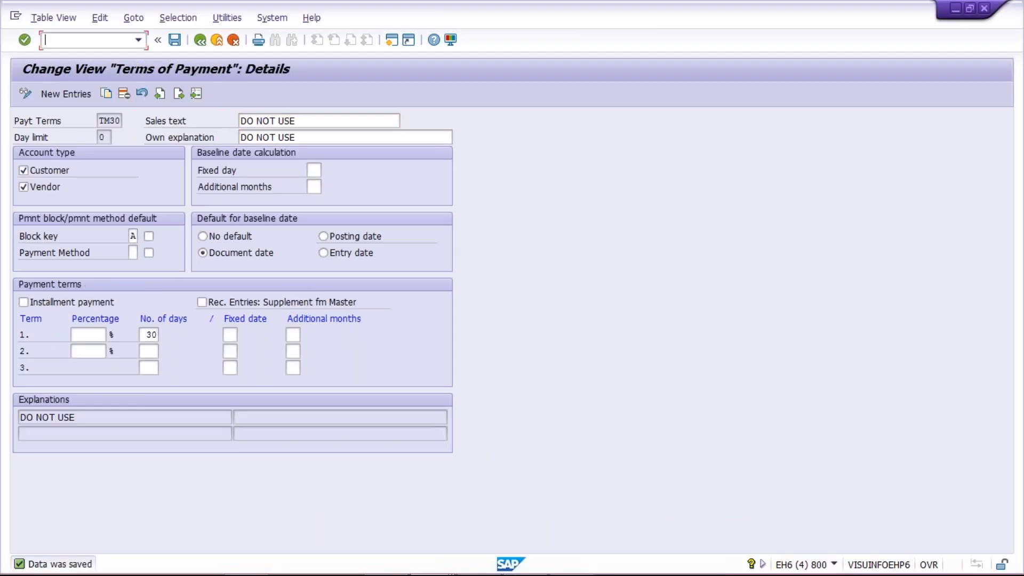
{"action": "type", "text": "/NFB60"}
{"action": "key", "text": "Return"}
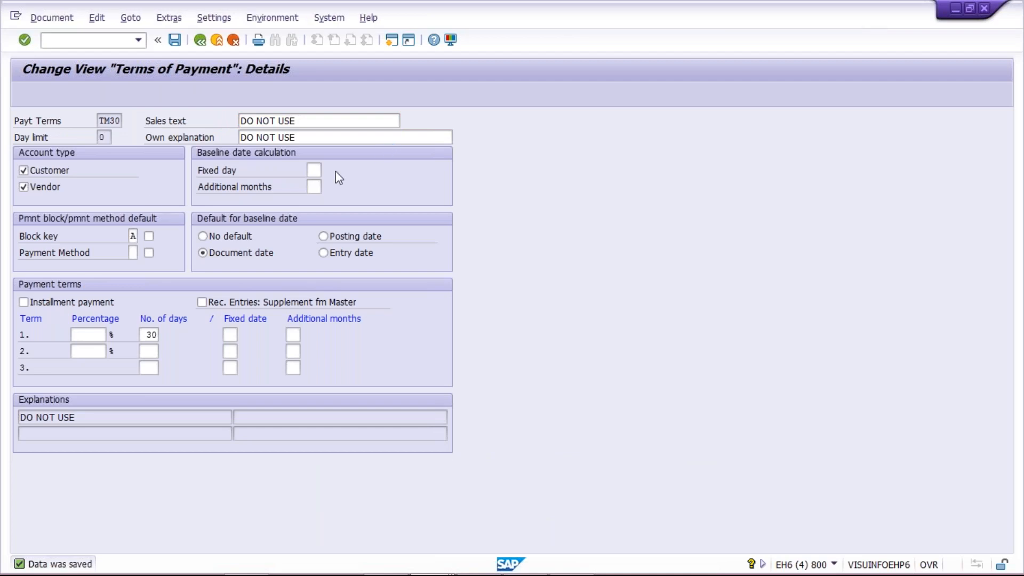
Enter RAHEZA BUILDER's vendor number, invoice date 27.01.2019 and an amount of 5000 INR in the invoice's basic data.
{"action": "left_click", "coordinate": [109, 171]}
{"action": "left_click", "coordinate": [138, 184]}
{"action": "left_click", "coordinate": [128, 204]}
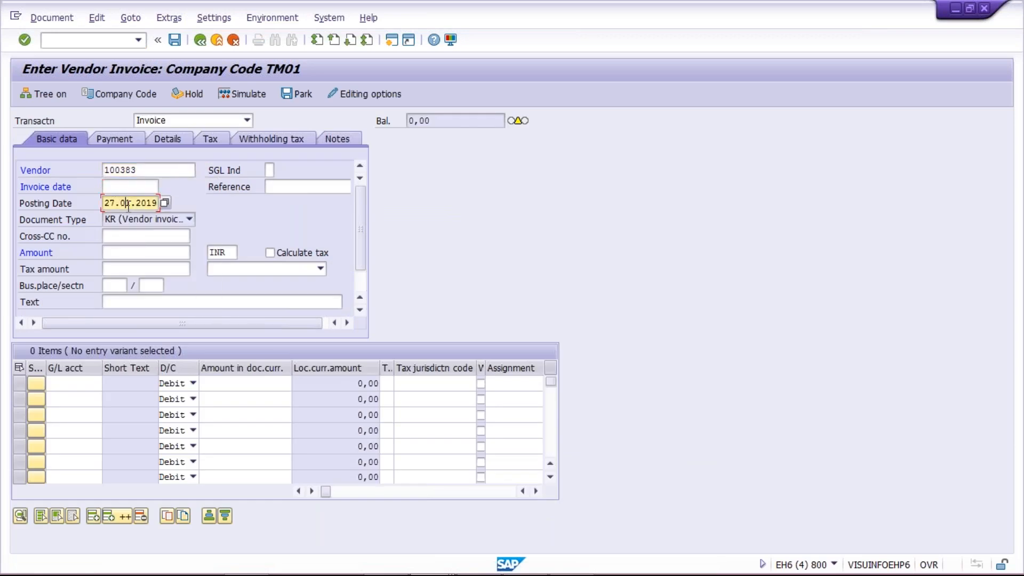
{"action": "key", "text": "ctrl+c"}
{"action": "left_click", "coordinate": [134, 187]}
{"action": "key", "text": "ctrl+v"}
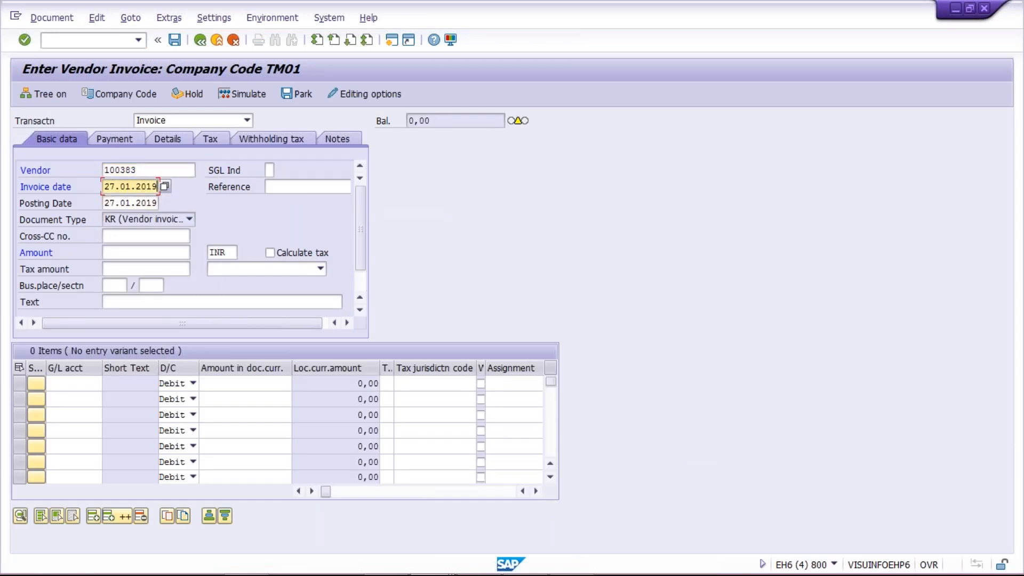
{"action": "left_click", "coordinate": [133, 253]}
{"action": "type", "text": "5000"}
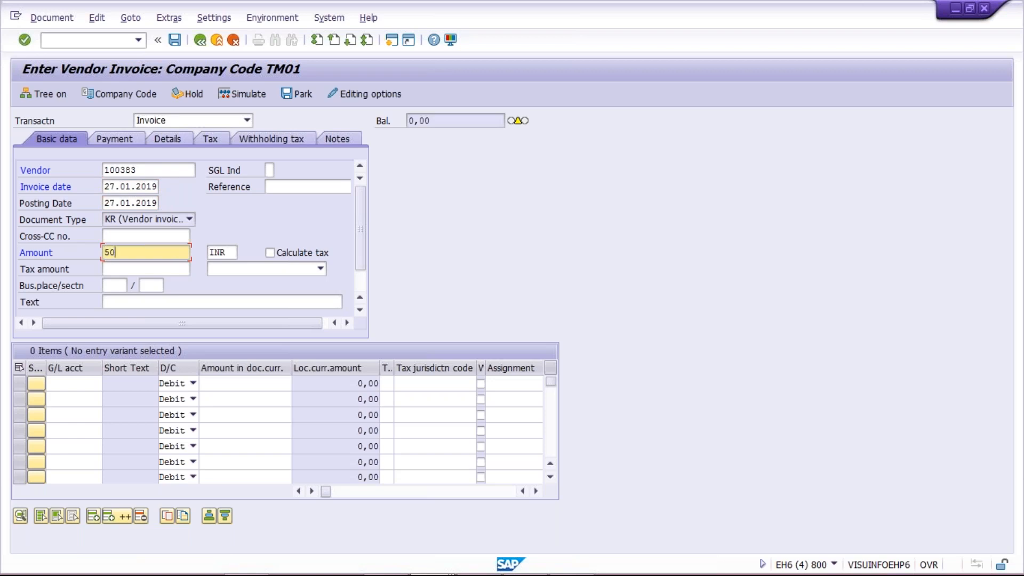
Add a debit line of 5000 to G/L account 4000 and have the invoice entries checked.
{"action": "left_click", "coordinate": [75, 383]}
{"action": "type", "text": "4000"}
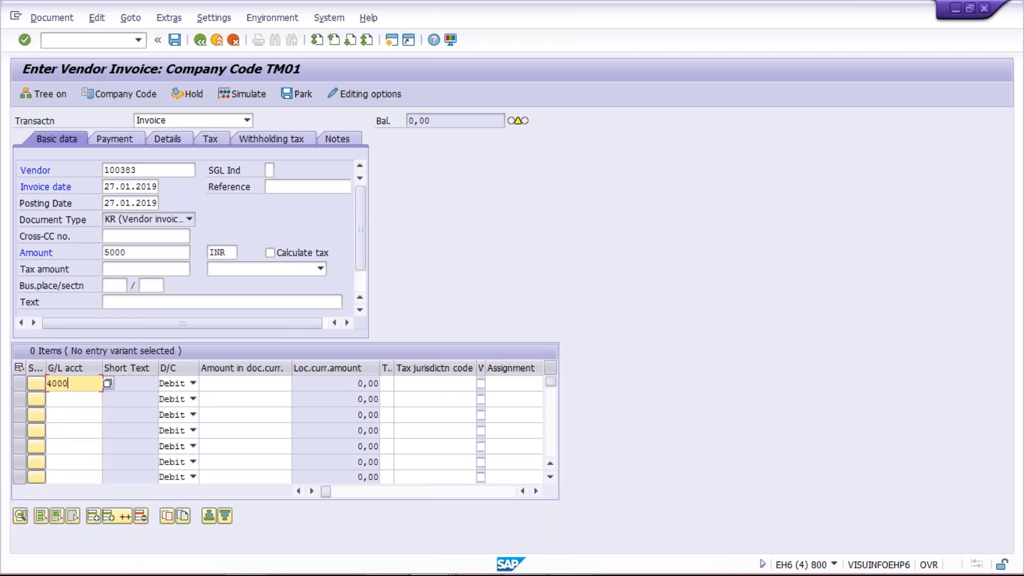
{"action": "left_click", "coordinate": [252, 383]}
{"action": "type", "text": "5000"}
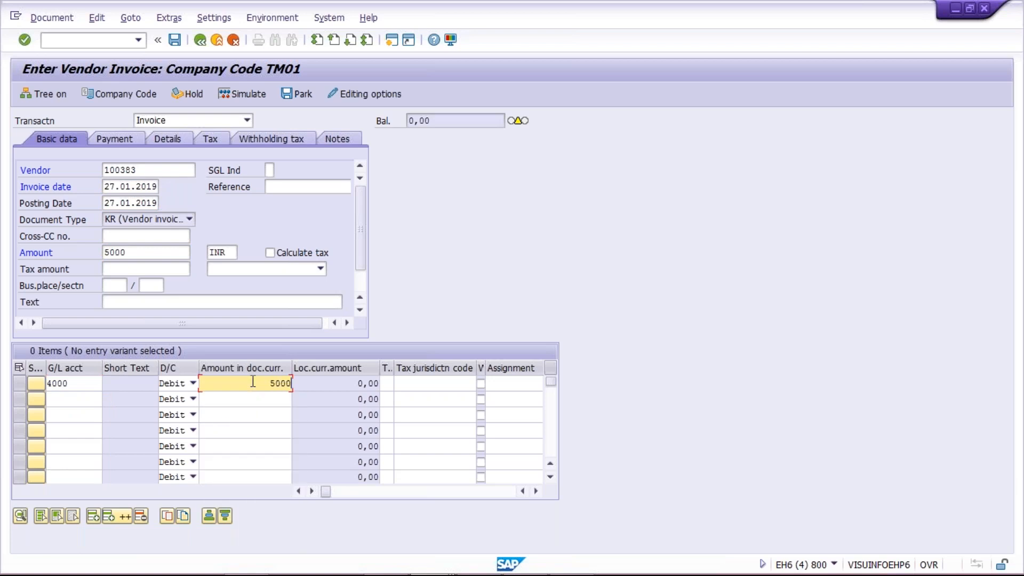
{"action": "key", "text": "Return"}
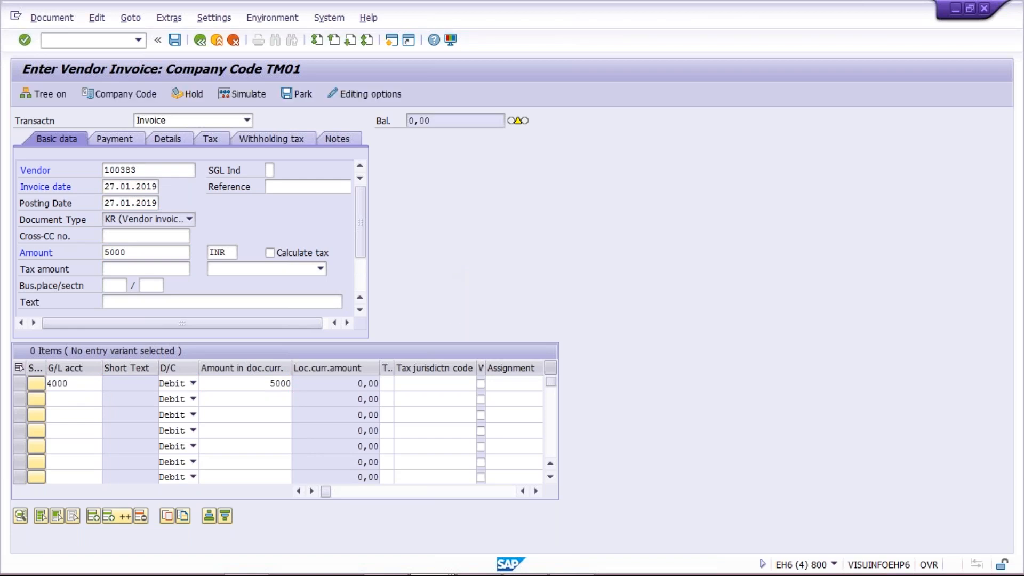
Review the payment terms and payment block in the invoice's payment data, and post the invoice.
{"action": "left_click", "coordinate": [112, 140]}
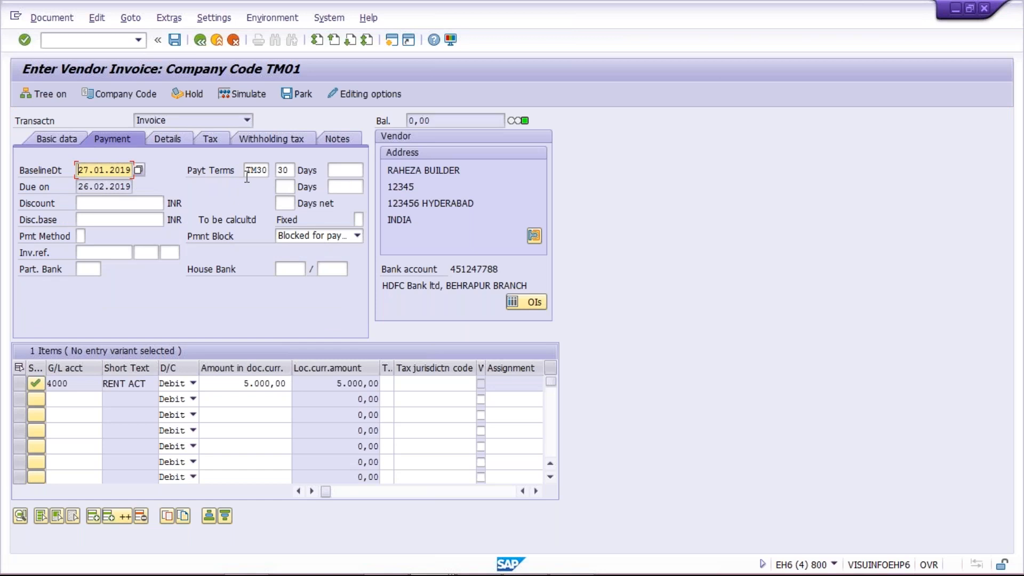
{"action": "left_click", "coordinate": [174, 39]}
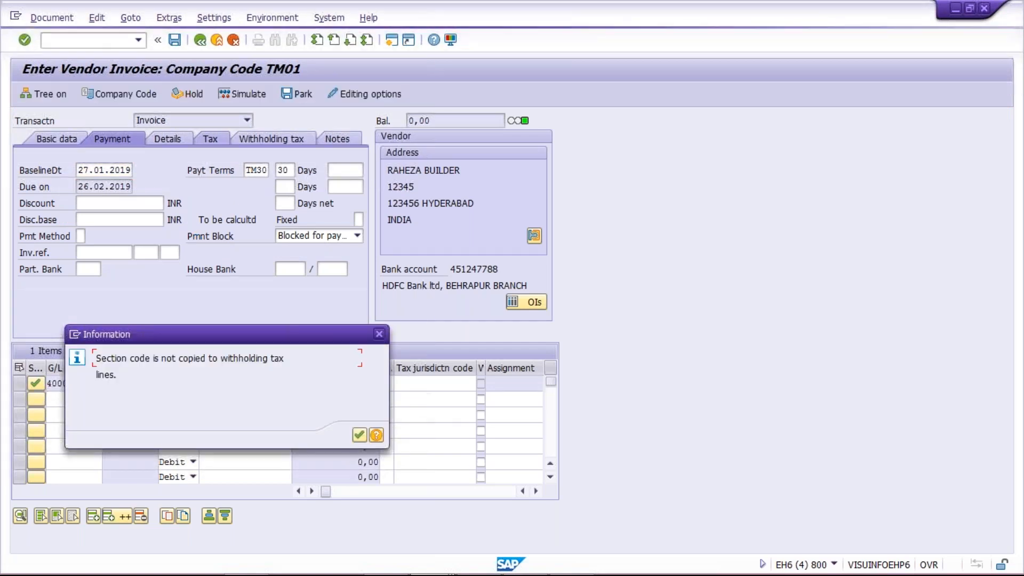
{"action": "key", "text": "Return"}
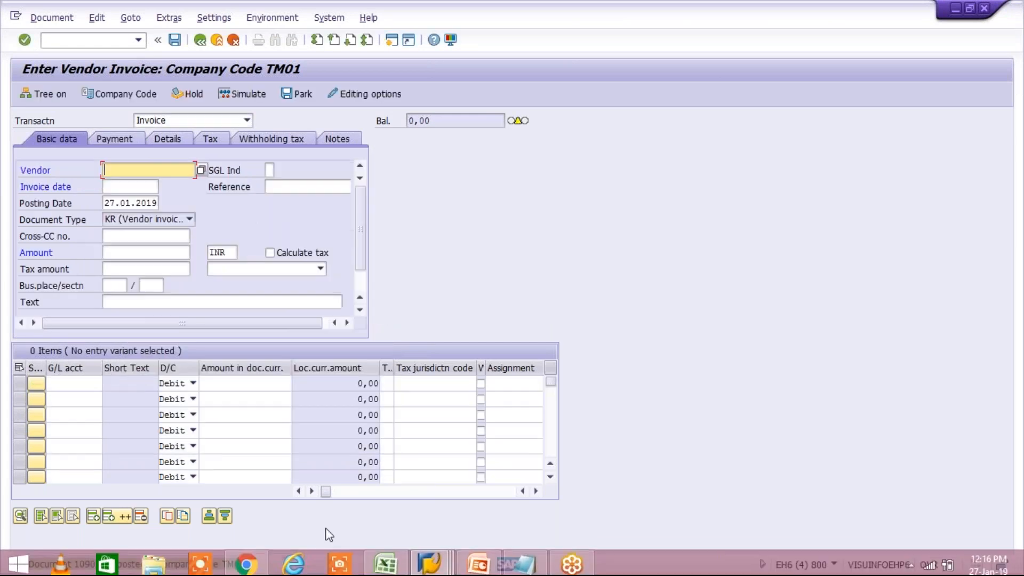
In the Vendor Line Item Display session, refresh RAHEZA BUILDER's open items and select the amount of the newly posted invoice.
{"action": "left_click", "coordinate": [431, 559]}
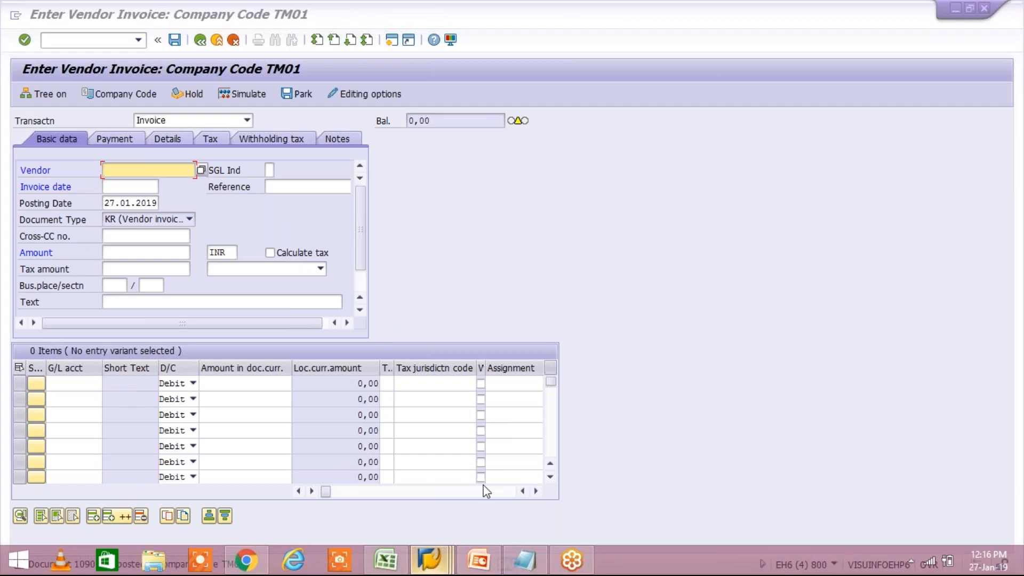
{"action": "left_click", "coordinate": [471, 480]}
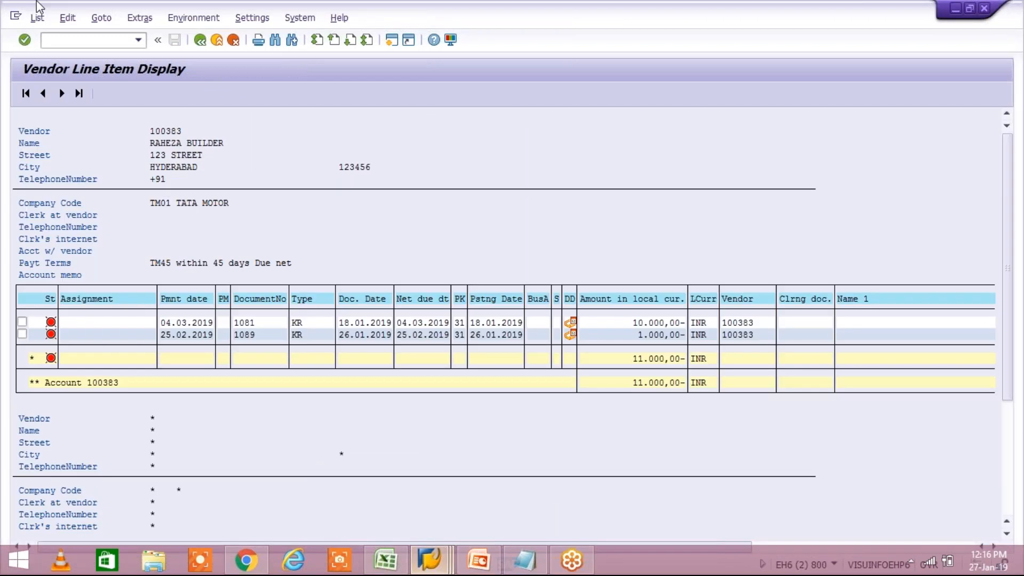
{"action": "left_click", "coordinate": [37, 17]}
{"action": "left_click", "coordinate": [59, 55]}
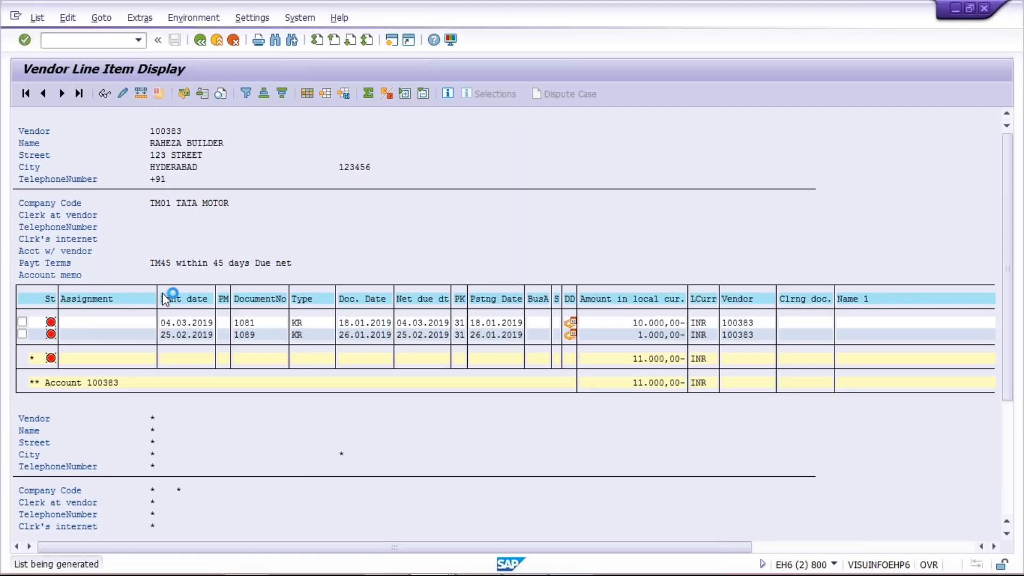
{"action": "left_click", "coordinate": [641, 348]}
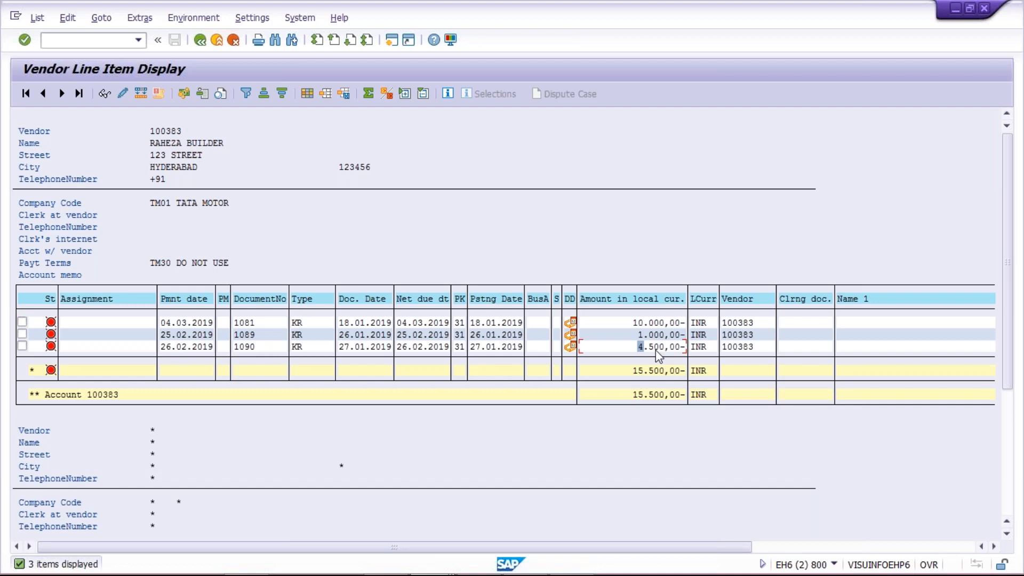
Compare the amounts and net due dates of RAHEZA BUILDER's two most recent invoices in the open items list.
{"action": "left_click", "coordinate": [651, 347]}
{"action": "left_click", "coordinate": [645, 347]}
{"action": "left_click", "coordinate": [661, 348]}
{"action": "left_click", "coordinate": [400, 347]}
{"action": "left_click", "coordinate": [419, 350]}
{"action": "left_click", "coordinate": [414, 340]}
{"action": "left_click", "coordinate": [640, 337]}
{"action": "left_click", "coordinate": [401, 348]}
Switch to the Enter Vendor Invoice session and start the automatic payment program with transaction /NF110.
{"action": "mouse_move", "coordinate": [421, 573]}
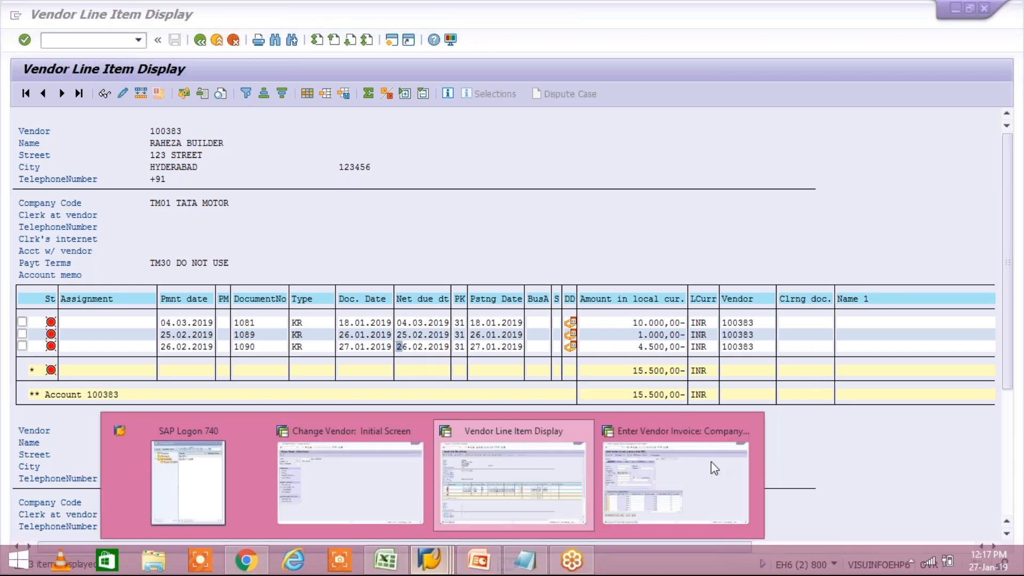
{"action": "left_click", "coordinate": [711, 466]}
{"action": "key", "text": "ctrl+/"}
{"action": "type", "text": "/NF110"}
{"action": "key", "text": "Return"}
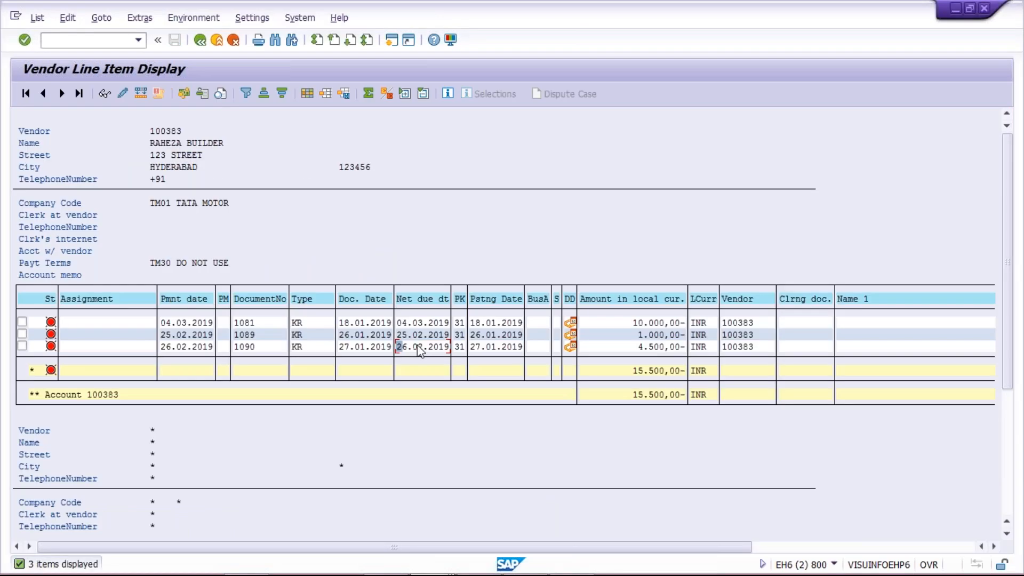
Recheck the latest invoice's net due date, and set the payment run date to 27.02.2019 with identification TM01A.
{"action": "left_click", "coordinate": [415, 348]}
{"action": "left_click", "coordinate": [441, 350]}
{"action": "key", "text": "alt+Tab"}
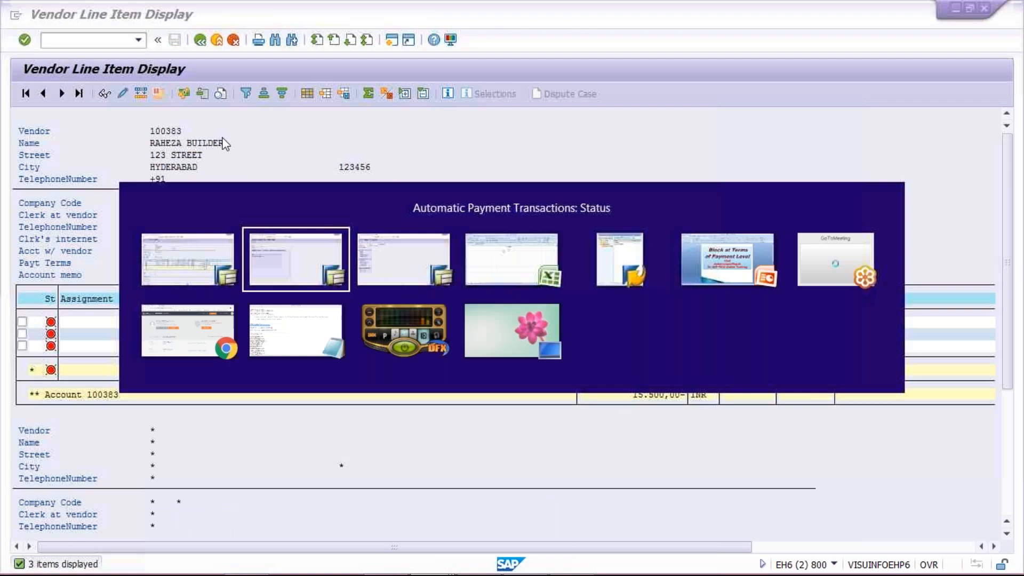
{"action": "type", "text": "27.0"}
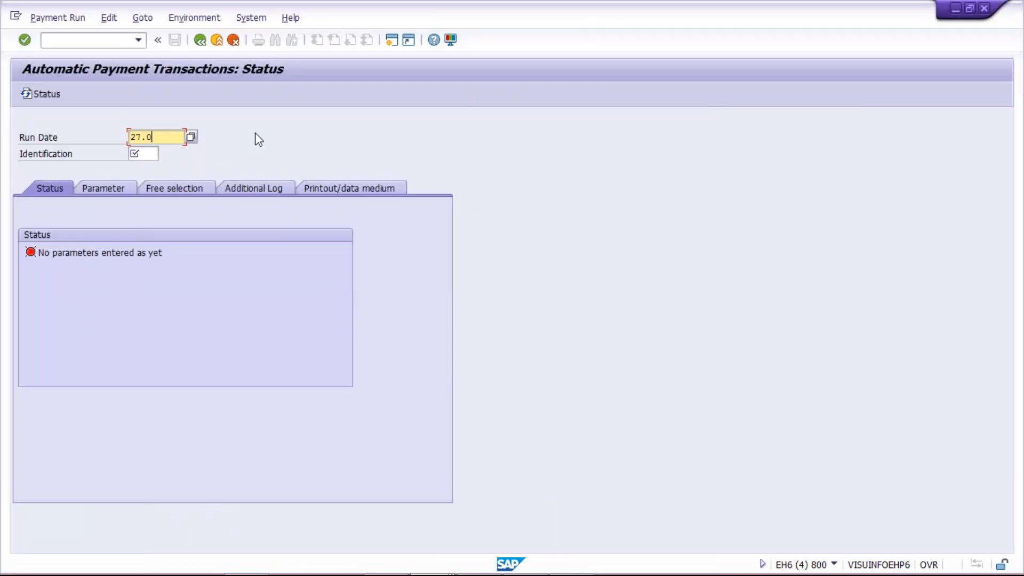
{"action": "type", "text": "2.2019"}
{"action": "left_click", "coordinate": [150, 157]}
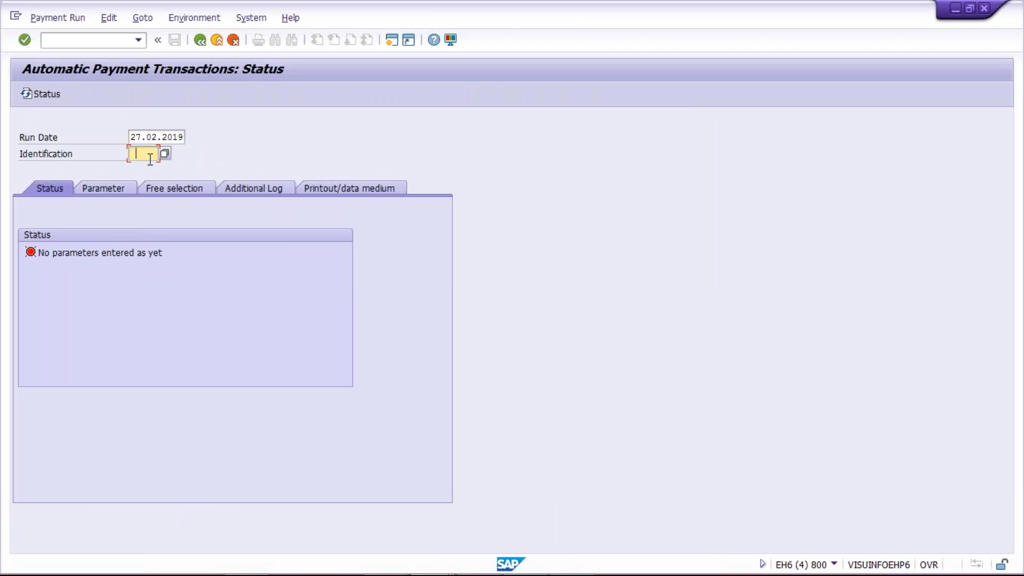
{"action": "left_click", "coordinate": [149, 166]}
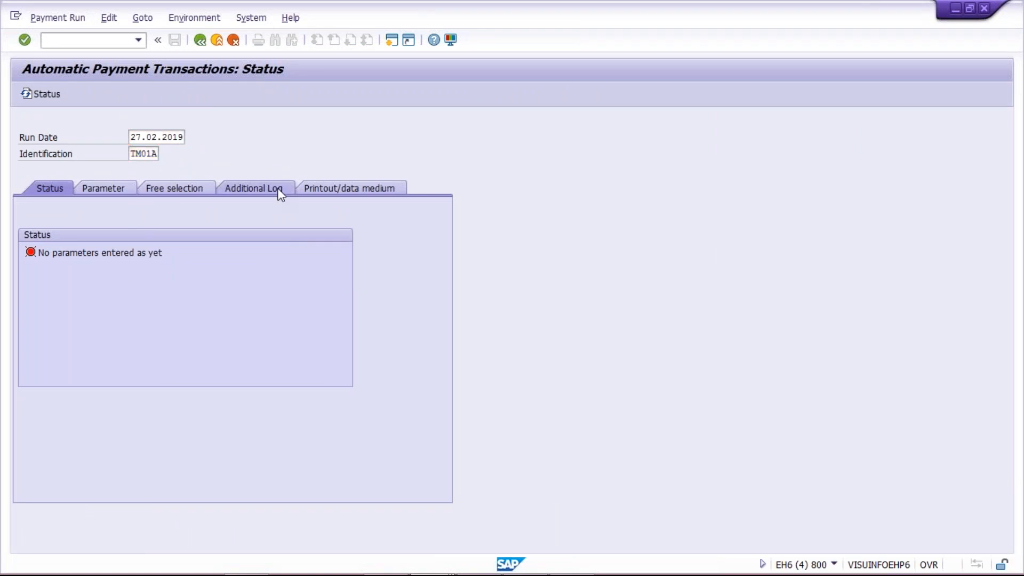
In the payment run parameters, enter company code TM01 with payment method T.
{"action": "left_click", "coordinate": [105, 187]}
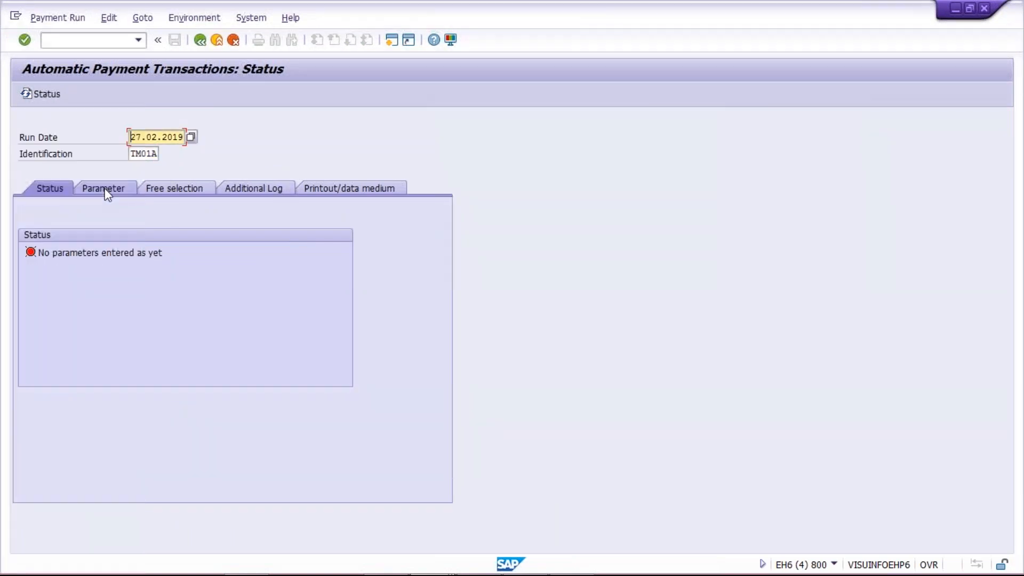
{"action": "left_click", "coordinate": [250, 286]}
{"action": "left_click", "coordinate": [252, 298]}
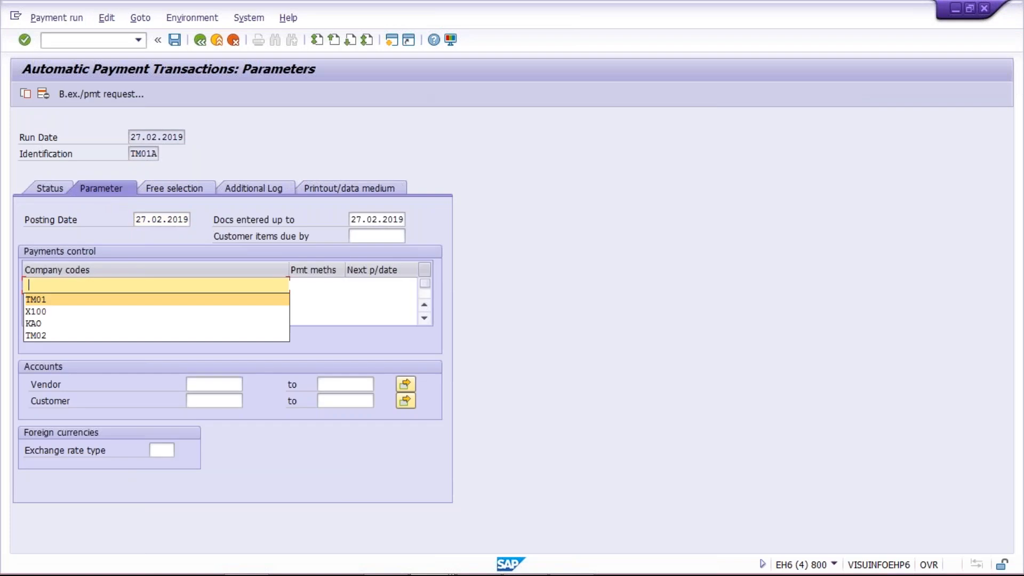
{"action": "left_click", "coordinate": [325, 290]}
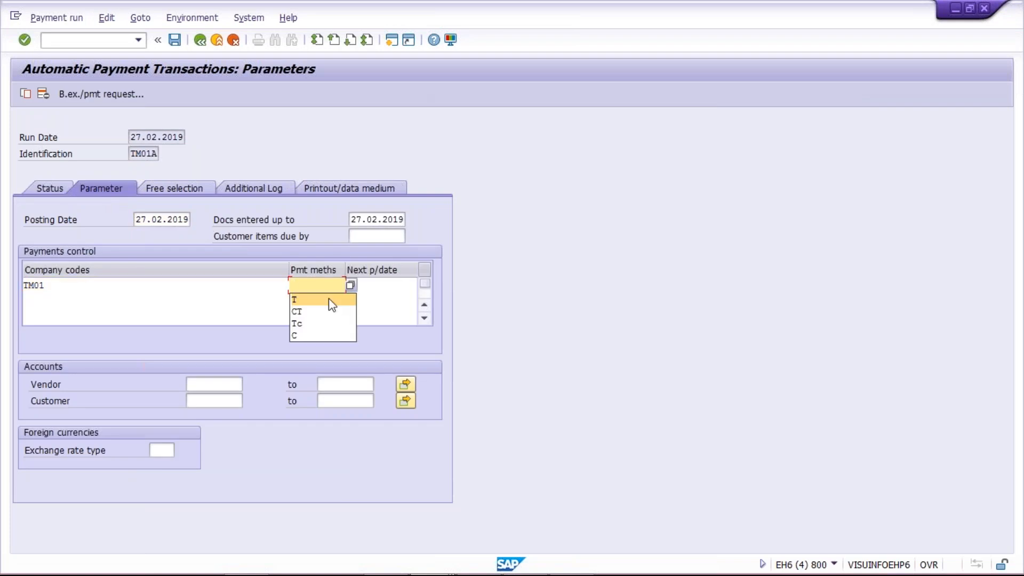
{"action": "left_click", "coordinate": [328, 299]}
Set the next payment date to 28.02.2019 and enter RAHEZA BUILDER's vendor number as the account to pay.
{"action": "left_click", "coordinate": [385, 287]}
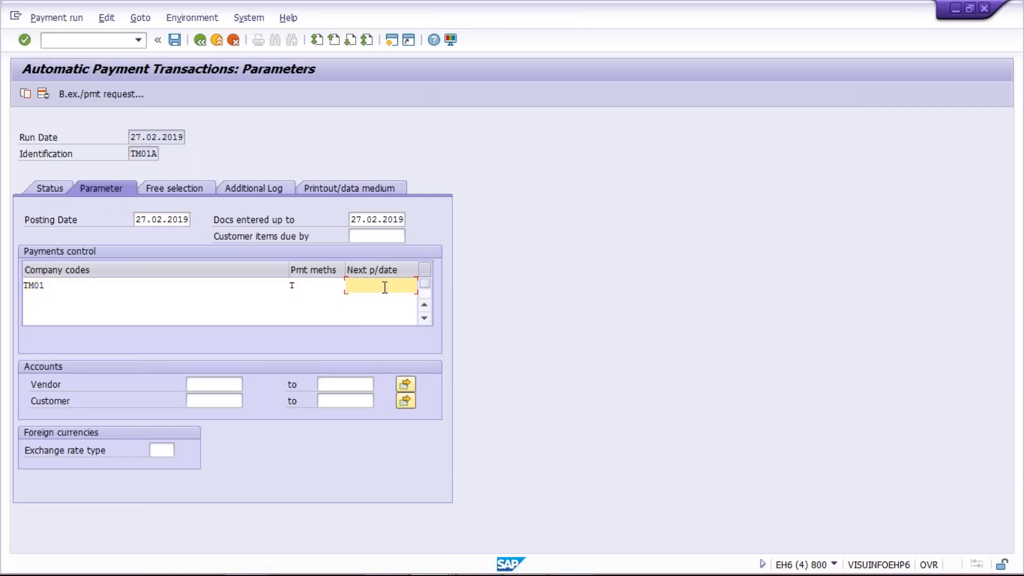
{"action": "type", "text": "30."}
{"action": "key", "text": "BackSpace"}
{"action": "key", "text": "BackSpace"}
{"action": "key", "text": "BackSpace"}
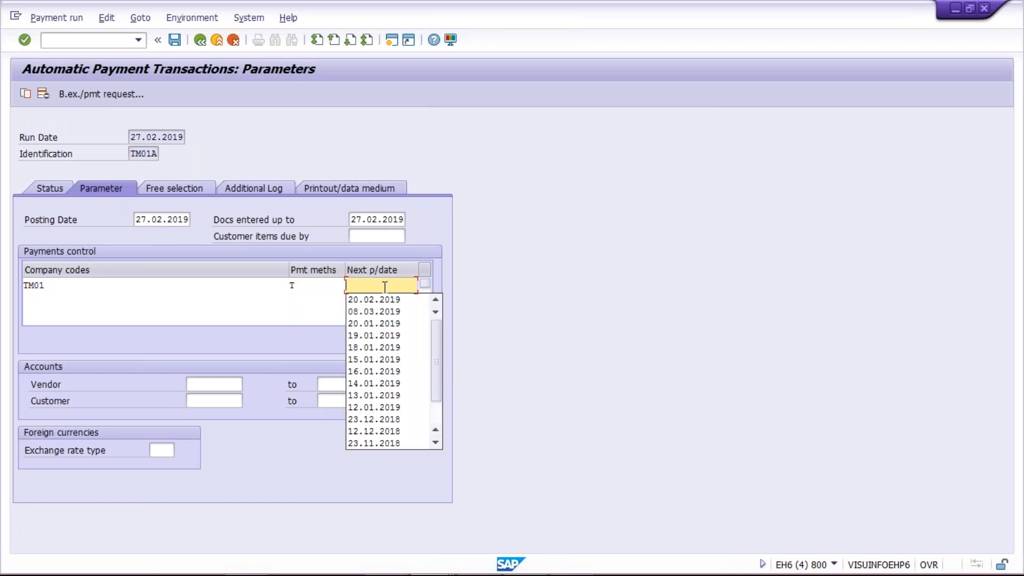
{"action": "type", "text": "28."}
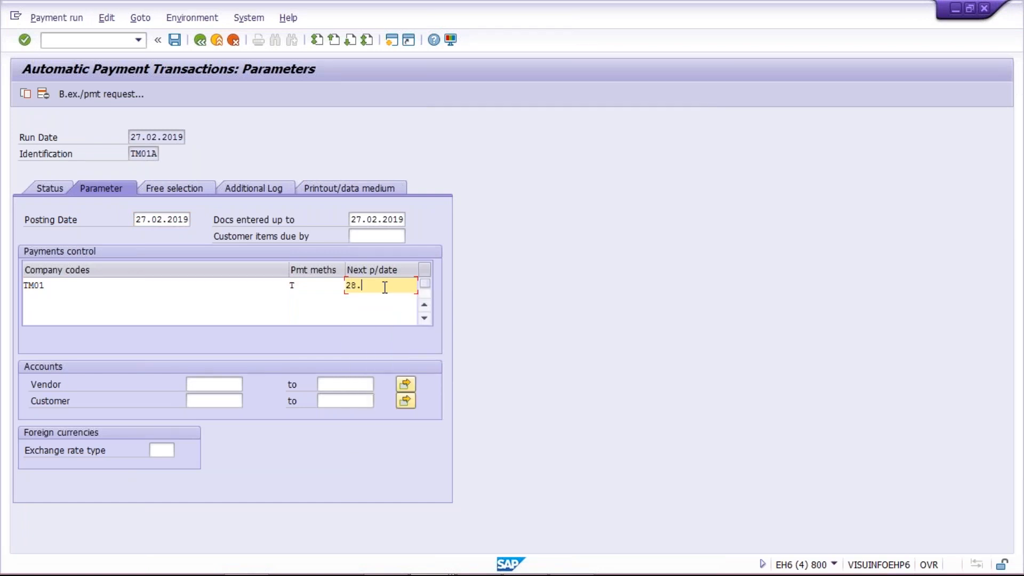
{"action": "type", "text": "02.2019"}
{"action": "left_click", "coordinate": [226, 384]}
{"action": "left_click", "coordinate": [213, 397]}
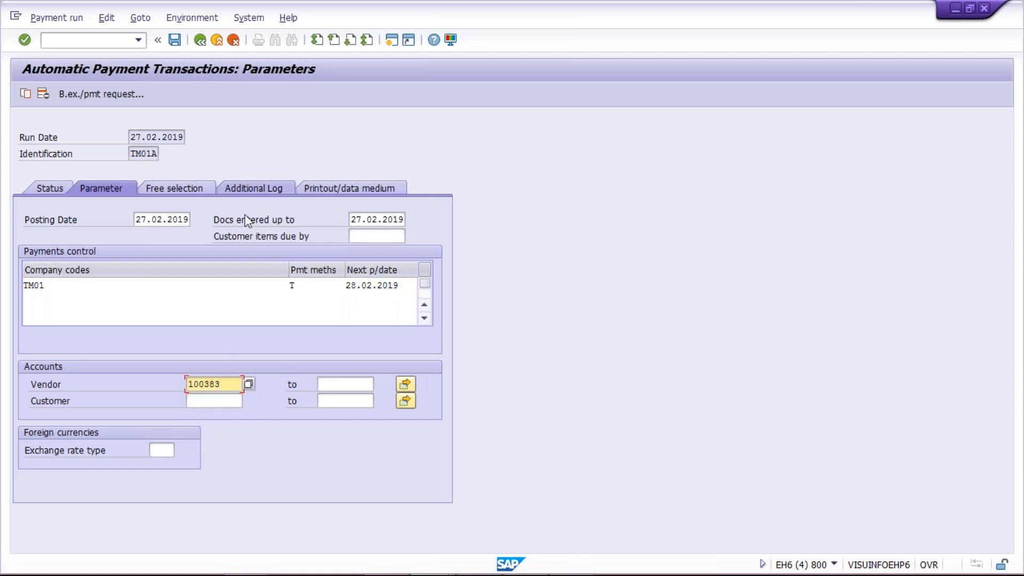
{"action": "key", "text": "Return"}
Enable logging of due date check, payment method selection in all cases and payment document line items for the vendor, and save the run.
{"action": "left_click", "coordinate": [254, 188]}
{"action": "left_click", "coordinate": [65, 253]}
{"action": "left_click", "coordinate": [65, 270]}
{"action": "left_click", "coordinate": [58, 308]}
{"action": "left_click", "coordinate": [69, 368]}
{"action": "left_click", "coordinate": [42, 379]}
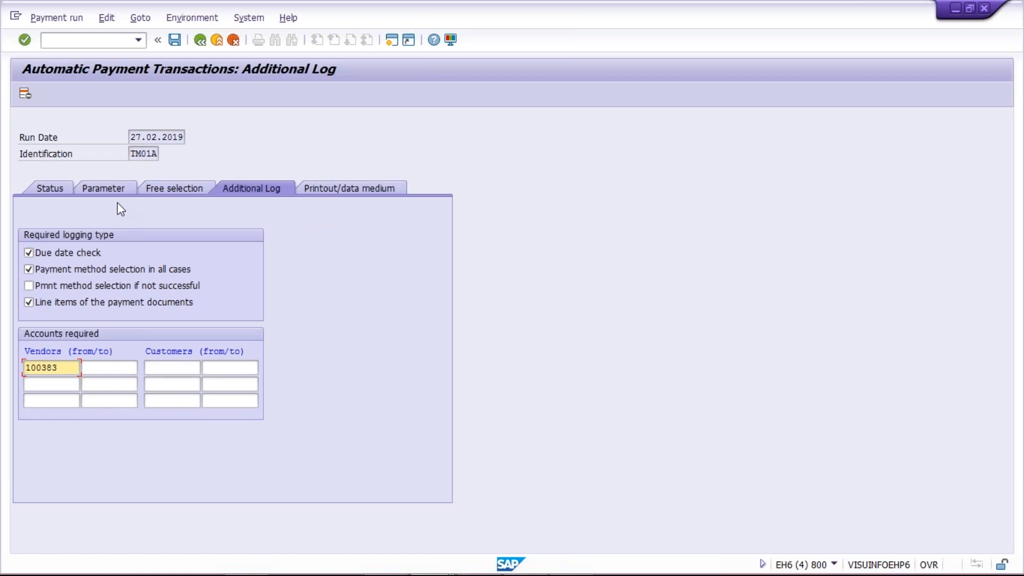
{"action": "key", "text": "ctrl+s"}
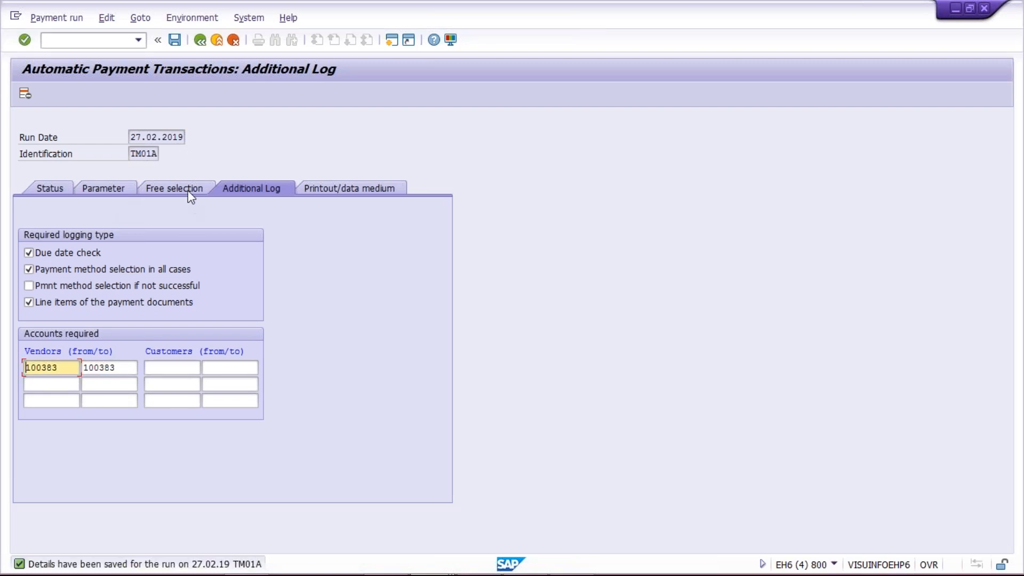
Look over the free selection criteria, the vendor's open items and the Excel payment terms sheet, and return to the payment run.
{"action": "left_click", "coordinate": [188, 189]}
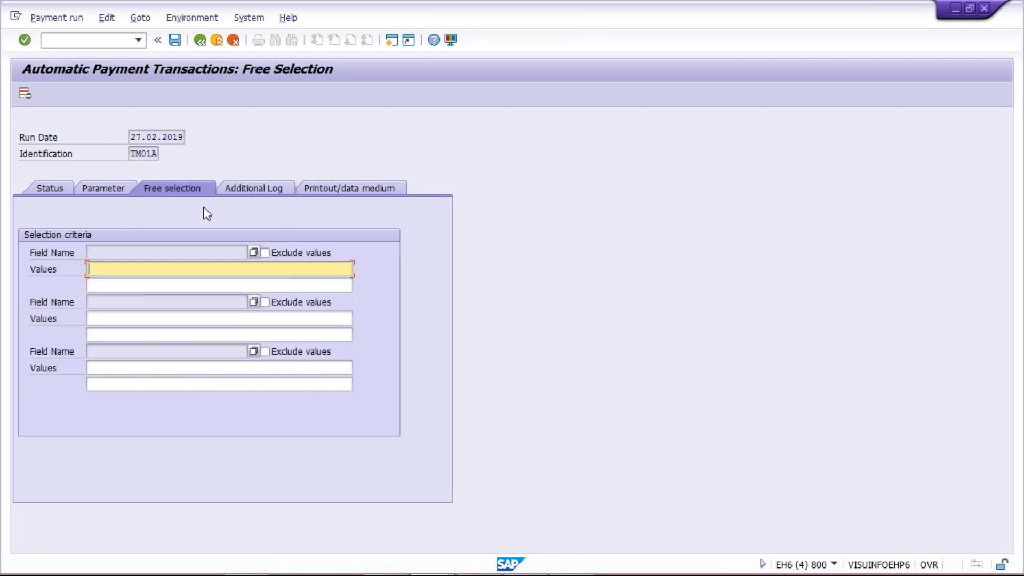
{"action": "mouse_move", "coordinate": [392, 574]}
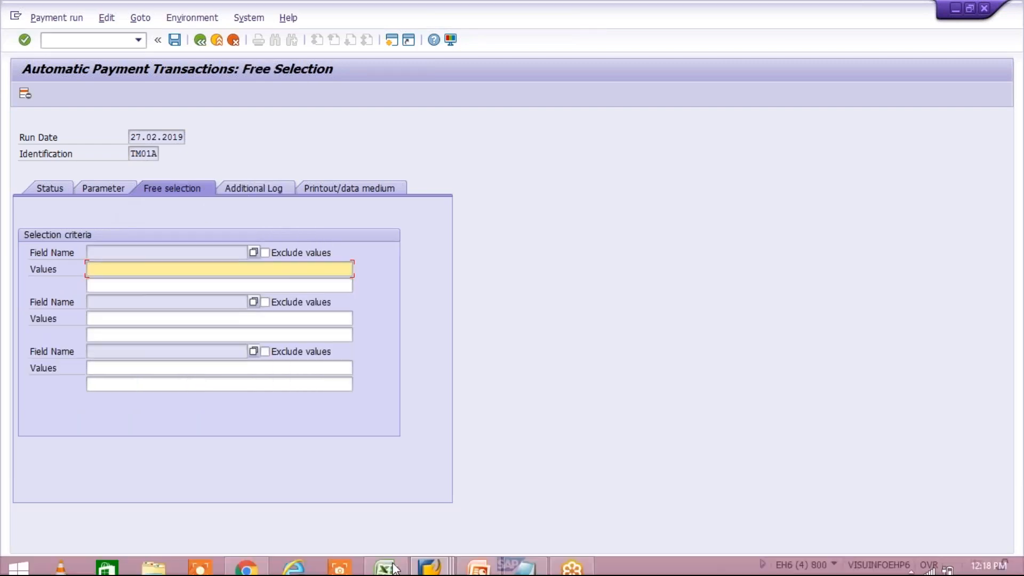
{"action": "left_click", "coordinate": [440, 559]}
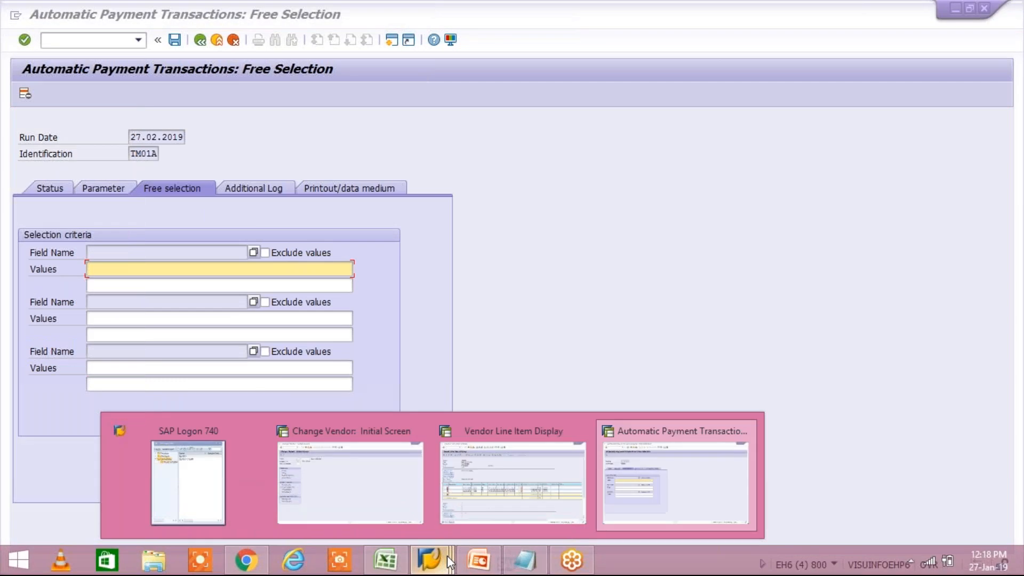
{"action": "left_click", "coordinate": [509, 498]}
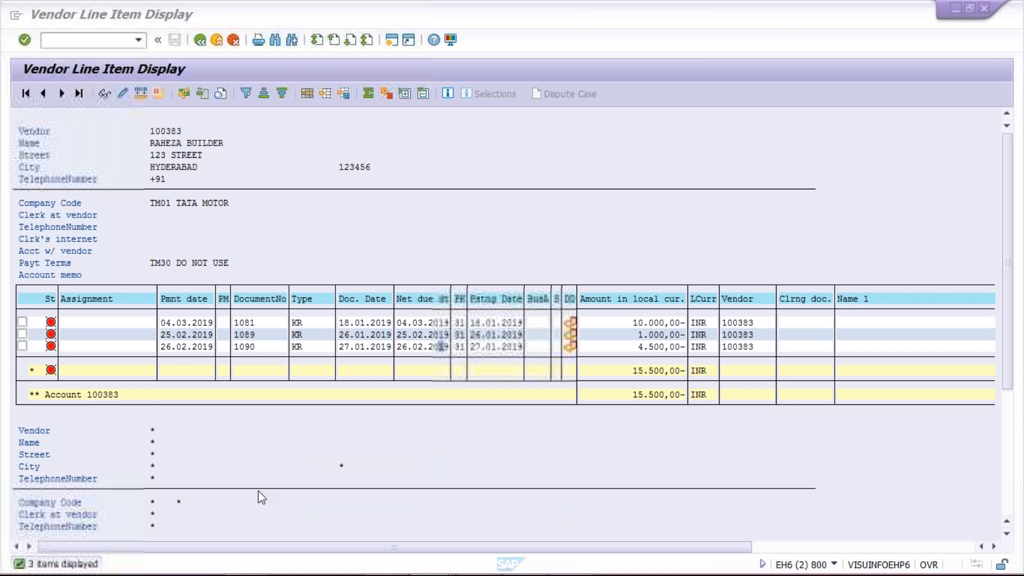
{"action": "mouse_move", "coordinate": [409, 567]}
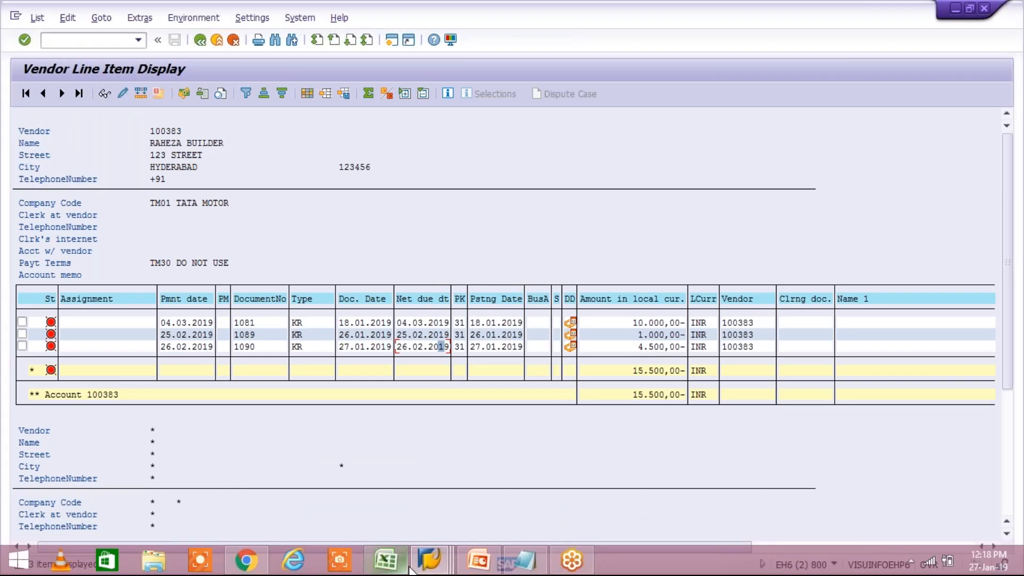
{"action": "left_click", "coordinate": [408, 568]}
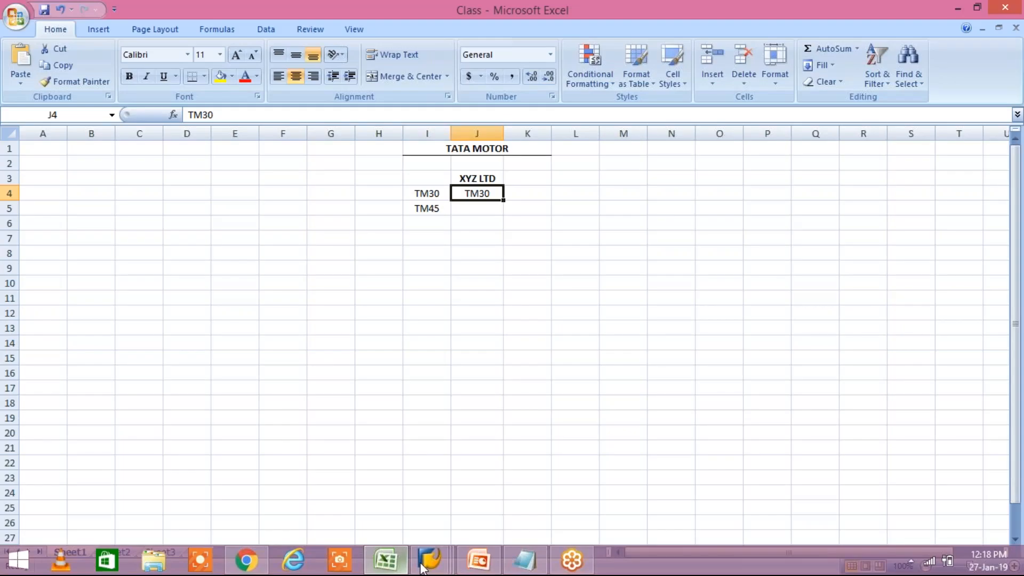
{"action": "mouse_move", "coordinate": [421, 567]}
{"action": "left_click", "coordinate": [679, 475]}
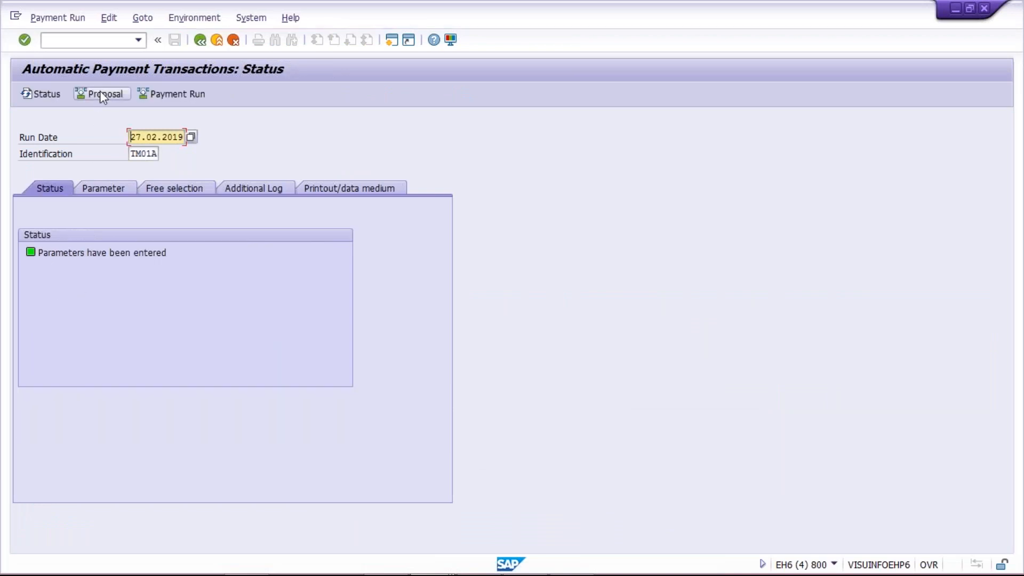
Schedule the payment proposal to start immediately, and open its log to examine the entries for the two invoices.
{"action": "left_click", "coordinate": [101, 95]}
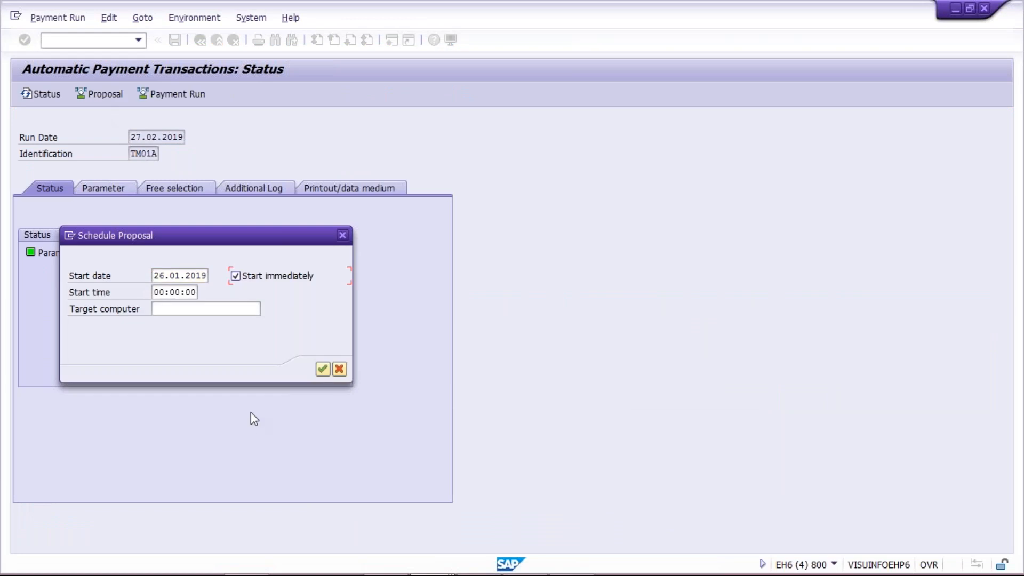
{"action": "key", "text": "Return"}
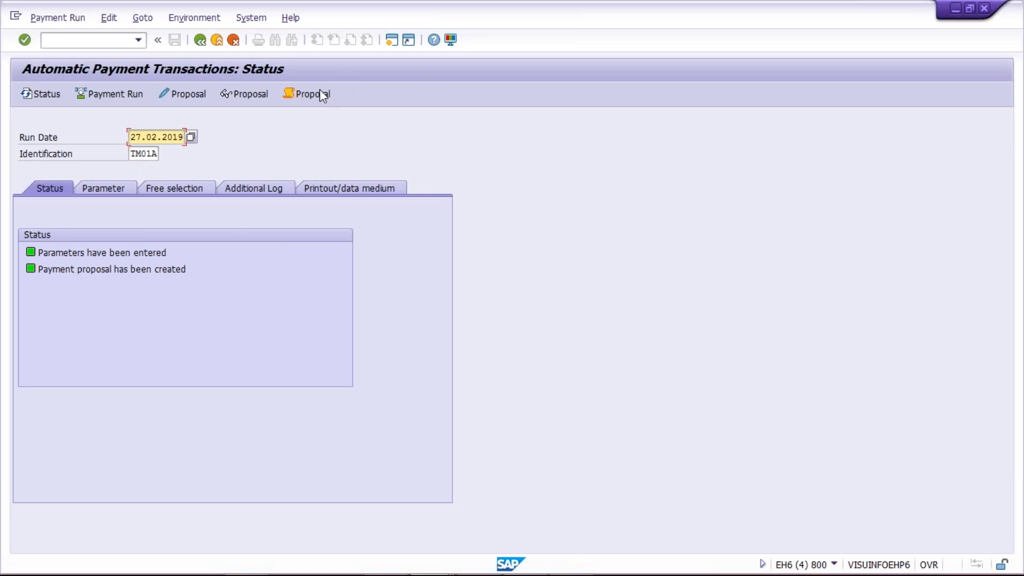
{"action": "left_click", "coordinate": [315, 93]}
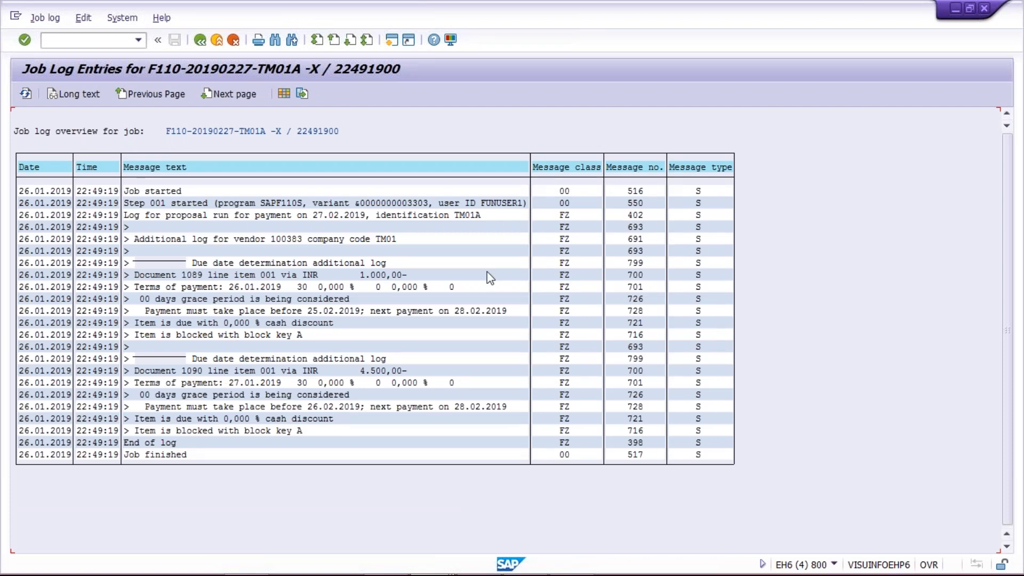
{"action": "left_click", "coordinate": [374, 371]}
{"action": "left_click", "coordinate": [381, 275]}
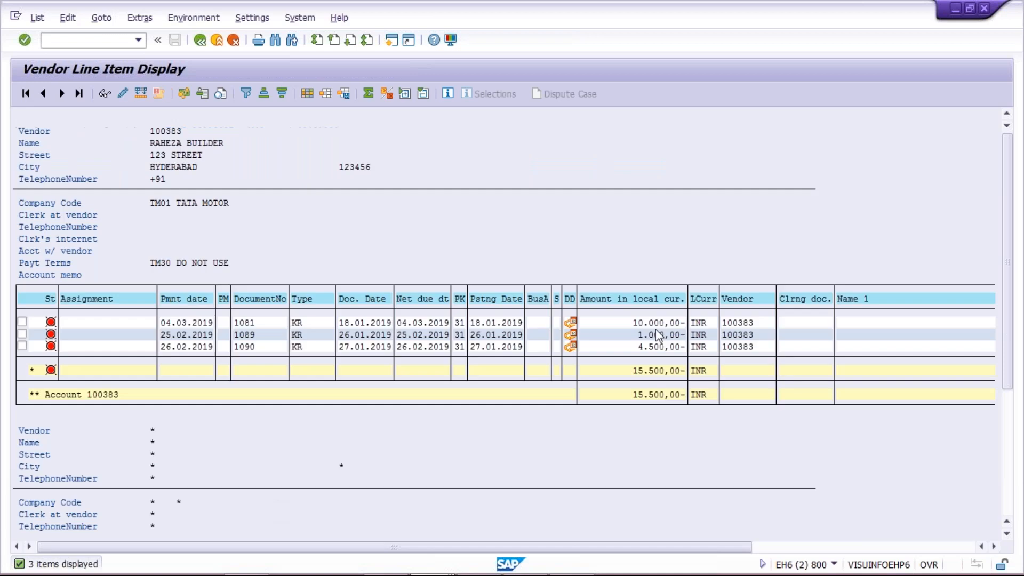
In the Vendor Line Item Display session, open the 4.500,00 INR invoice item and examine its payment terms and payment block.
{"action": "double_click", "coordinate": [647, 348]}
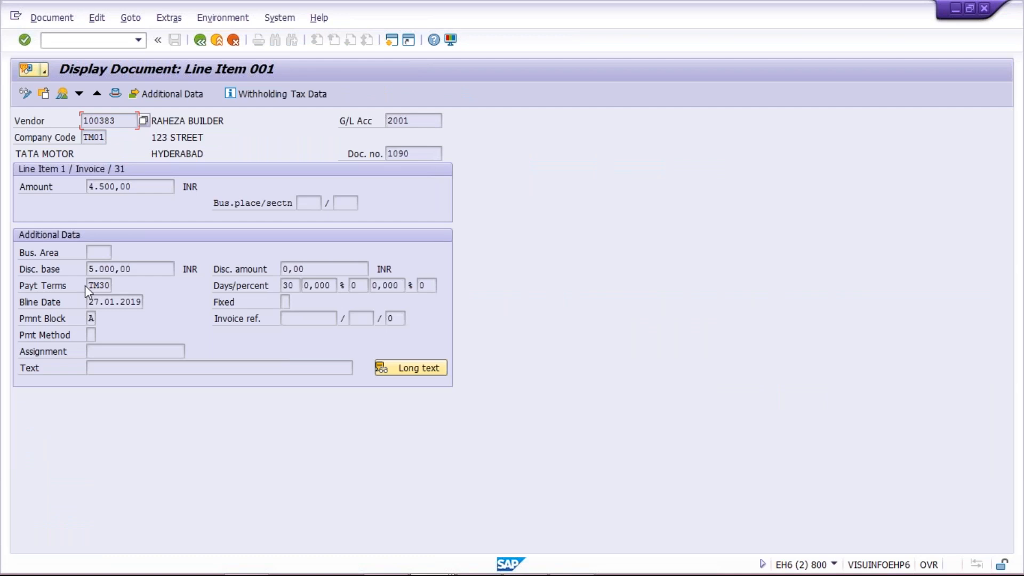
{"action": "left_click_drag", "start_coordinate": [84, 286], "coordinate": [129, 290]}
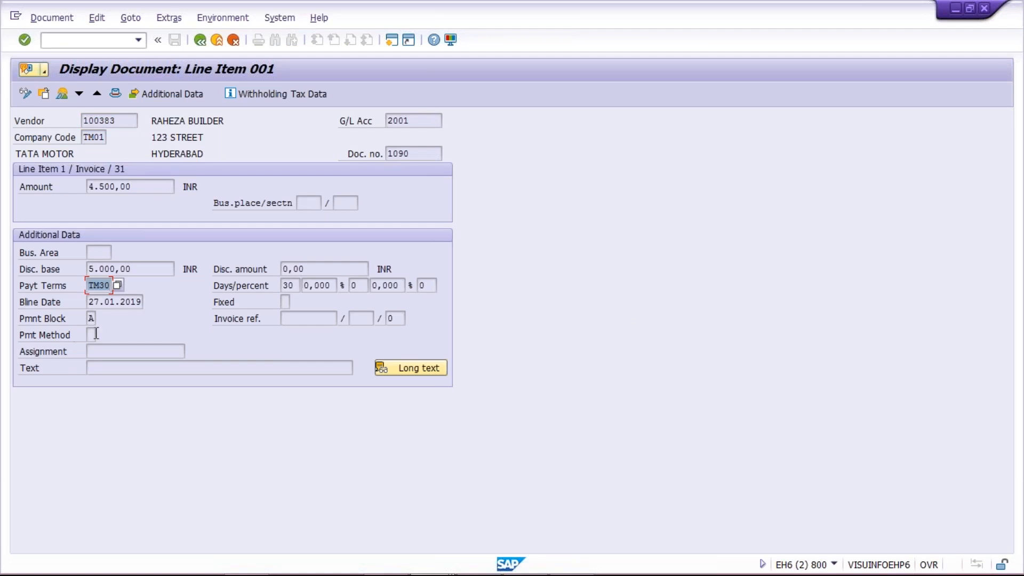
{"action": "left_click", "coordinate": [91, 318]}
{"action": "left_click_drag", "start_coordinate": [90, 318], "coordinate": [106, 320]}
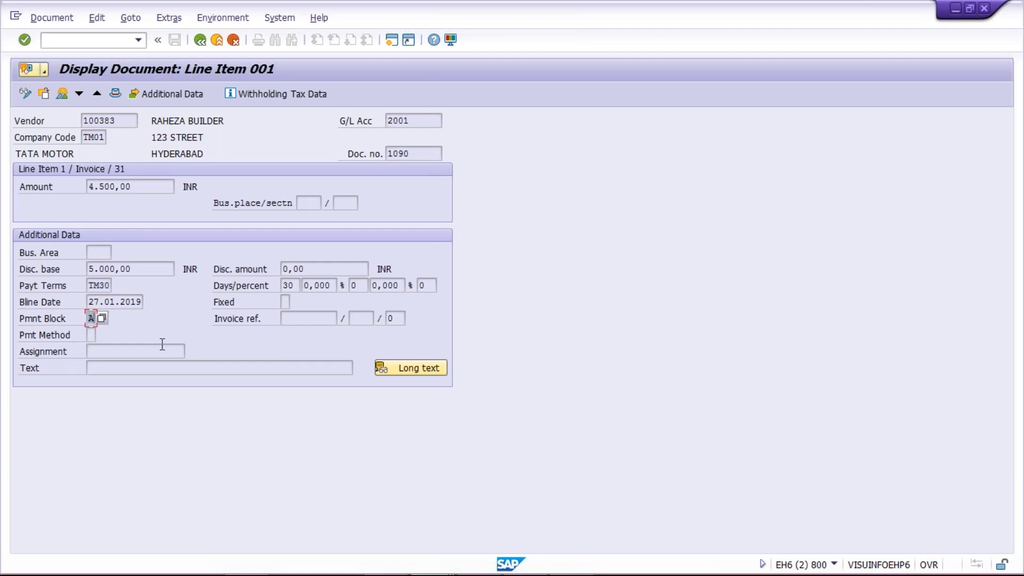
{"action": "left_click", "coordinate": [90, 319]}
Return to the proposal's job log and examine the due date and blocking messages for the 4.500,00 INR invoice.
{"action": "key", "text": "alt+Tab"}
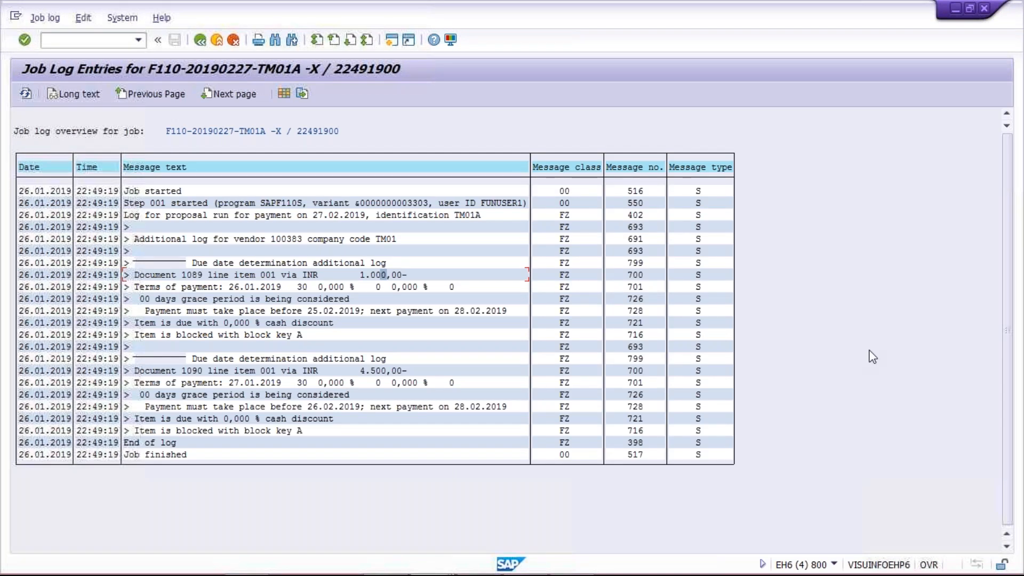
{"action": "key", "text": "ctrl+2"}
{"action": "left_click_drag", "start_coordinate": [135, 347], "coordinate": [124, 443]}
{"action": "left_click_drag", "start_coordinate": [532, 453], "coordinate": [136, 343]}
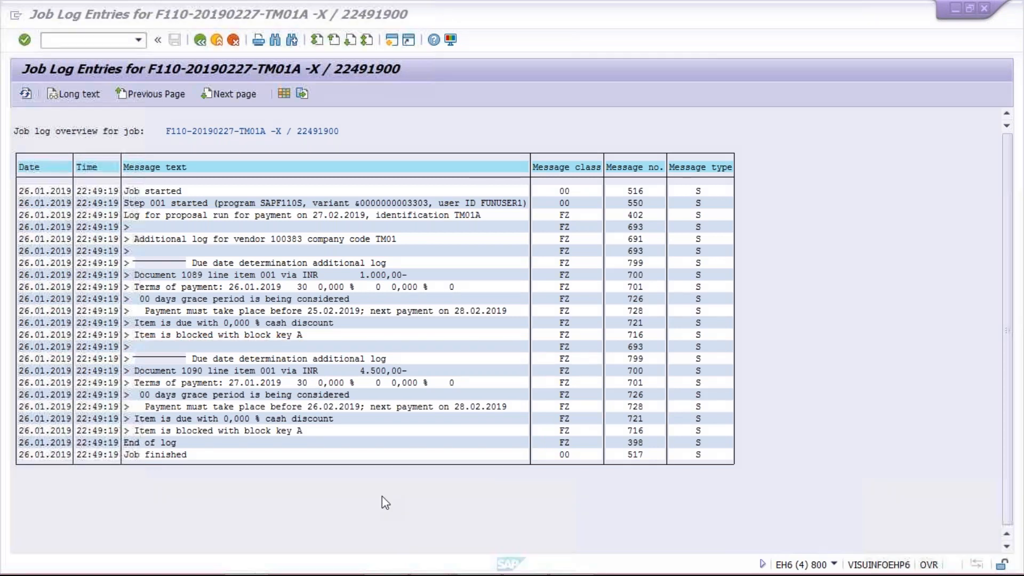
{"action": "left_click", "coordinate": [347, 479]}
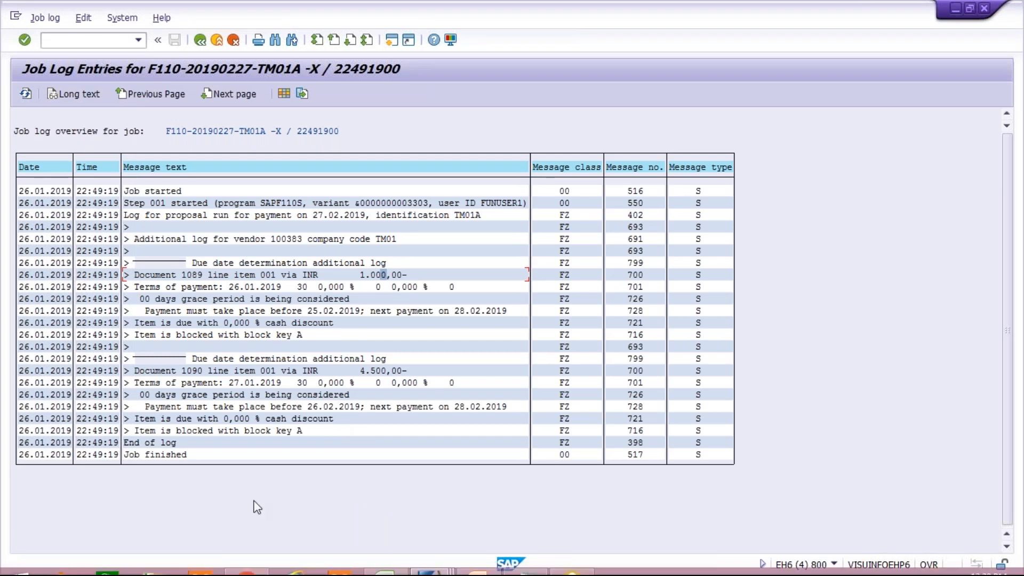
Switch to the Class workbook in Excel and review the TM30 and TM45 payment terms listed under TATA MOTOR.
{"action": "left_click", "coordinate": [385, 560]}
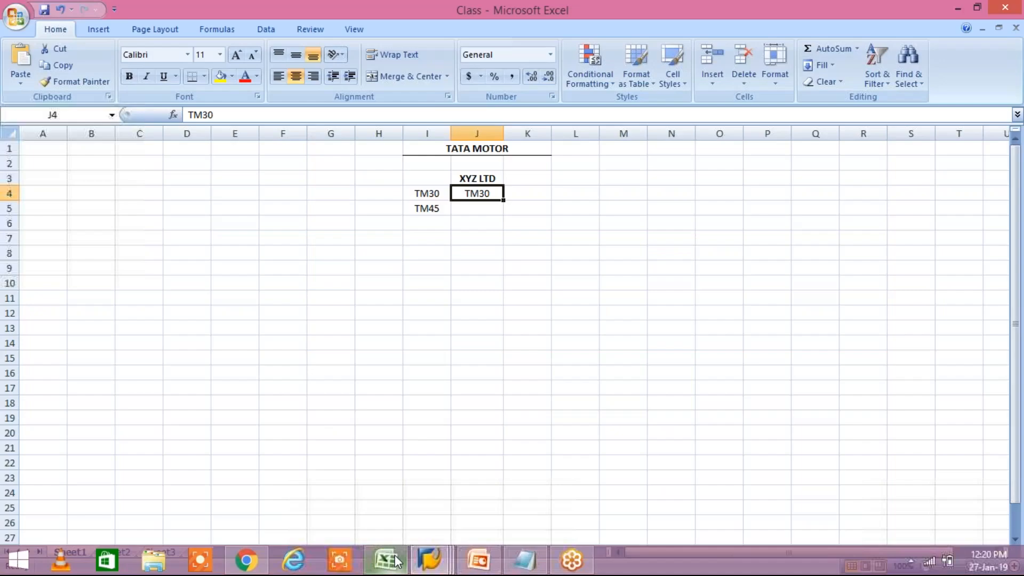
{"action": "left_click", "coordinate": [428, 272]}
{"action": "left_click", "coordinate": [426, 195]}
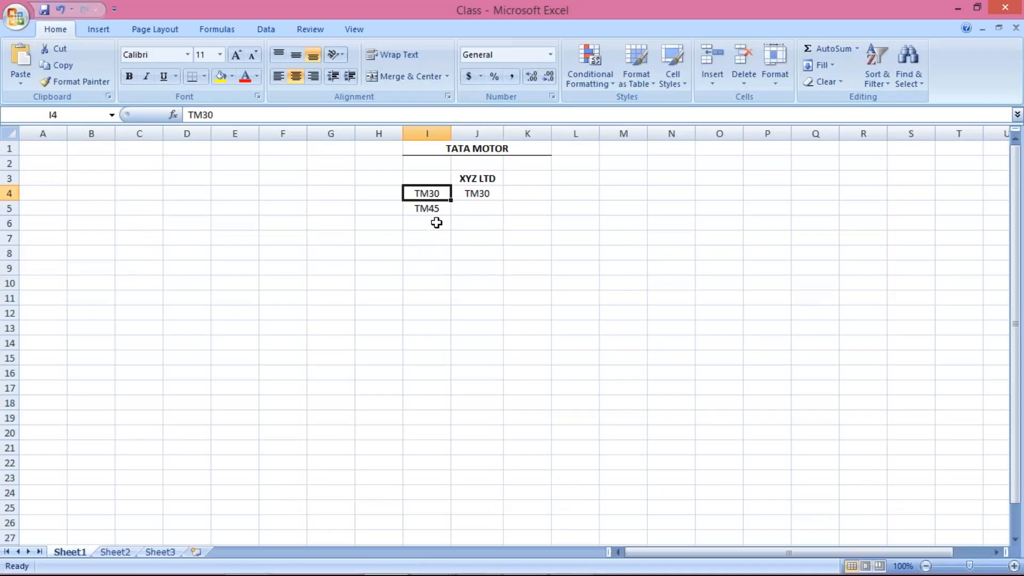
{"action": "left_click", "coordinate": [418, 209]}
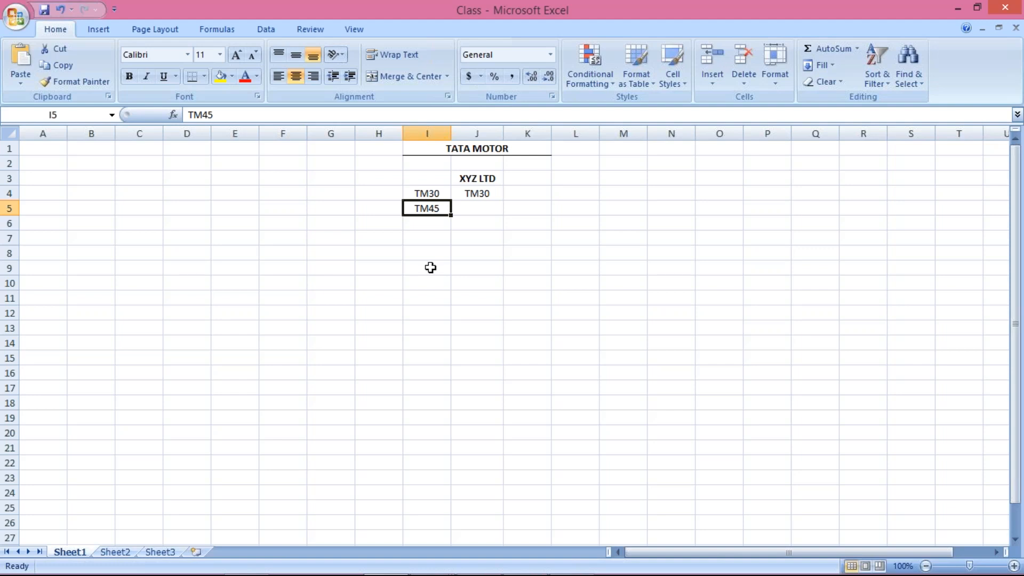
Switch back to SAP, pass through the 4.500,00 INR line item to the job log session, and open an additional SAP session.
{"action": "left_click", "coordinate": [426, 193]}
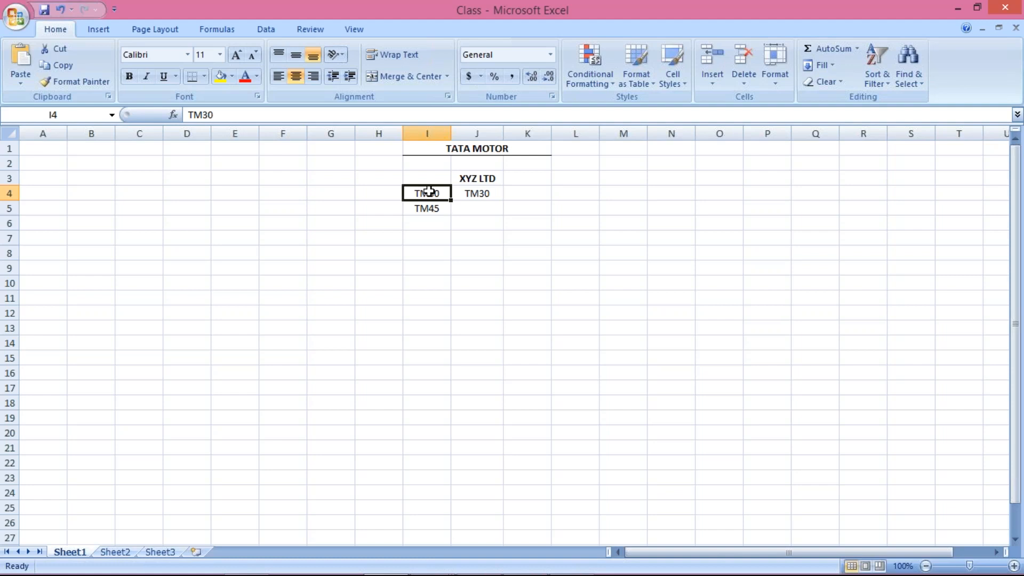
{"action": "left_click", "coordinate": [428, 235]}
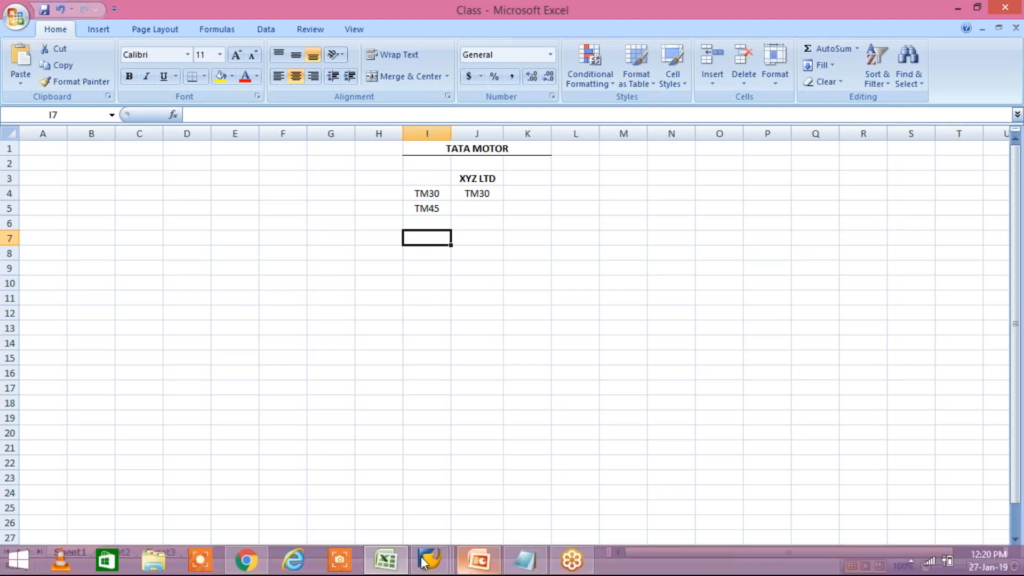
{"action": "mouse_move", "coordinate": [430, 559]}
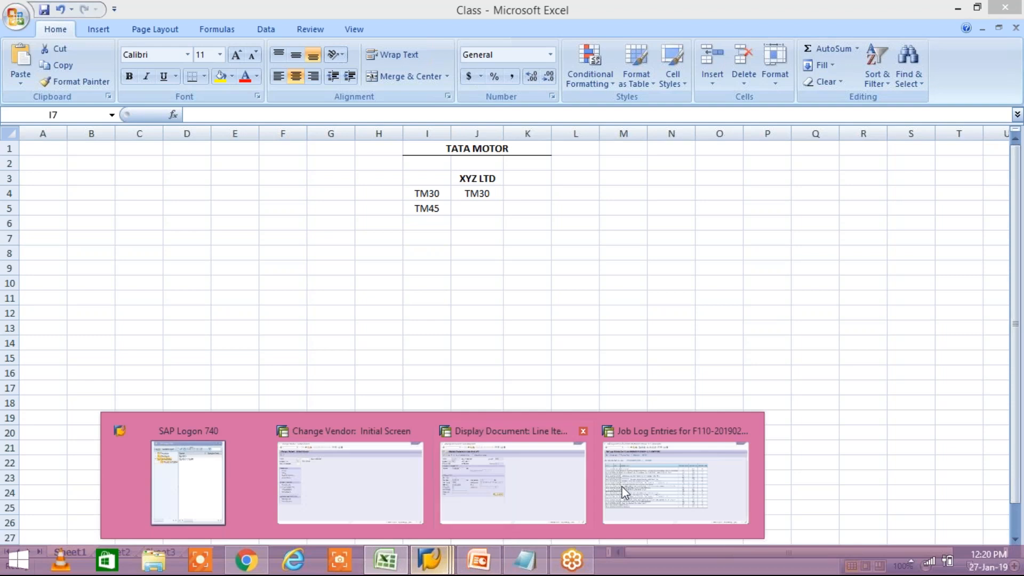
{"action": "left_click", "coordinate": [512, 498]}
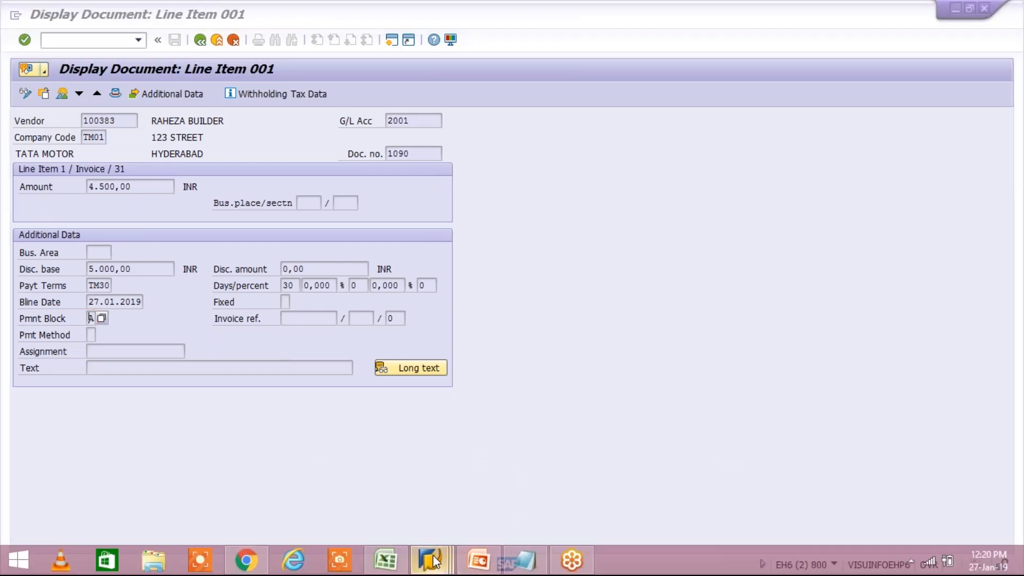
{"action": "mouse_move", "coordinate": [433, 554]}
{"action": "left_click", "coordinate": [664, 482]}
{"action": "left_click", "coordinate": [397, 43]}
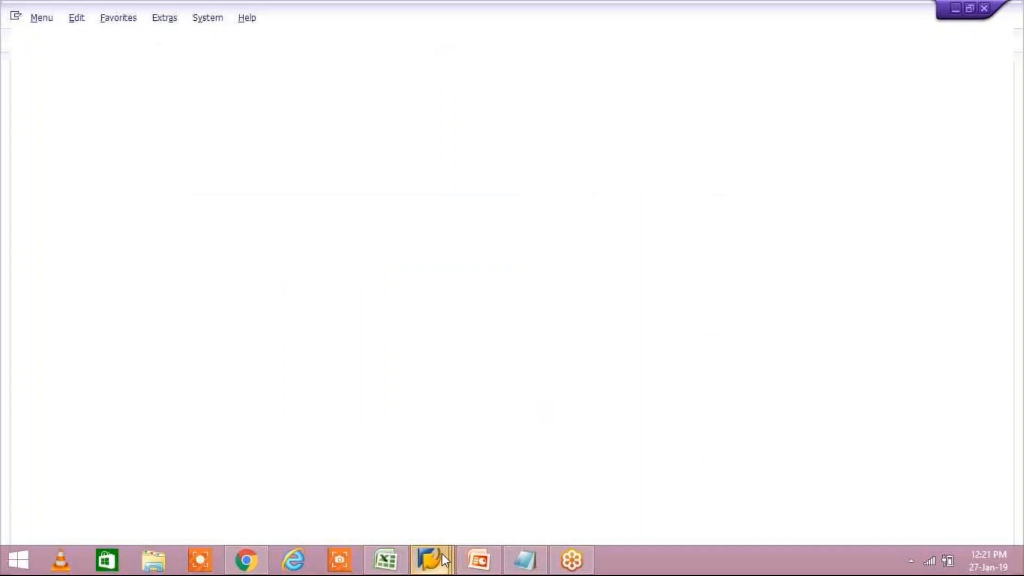
Return to the Class workbook in Excel and compare the TM30 and TM45 entries listed under TATA MOTOR.
{"action": "mouse_move", "coordinate": [441, 553]}
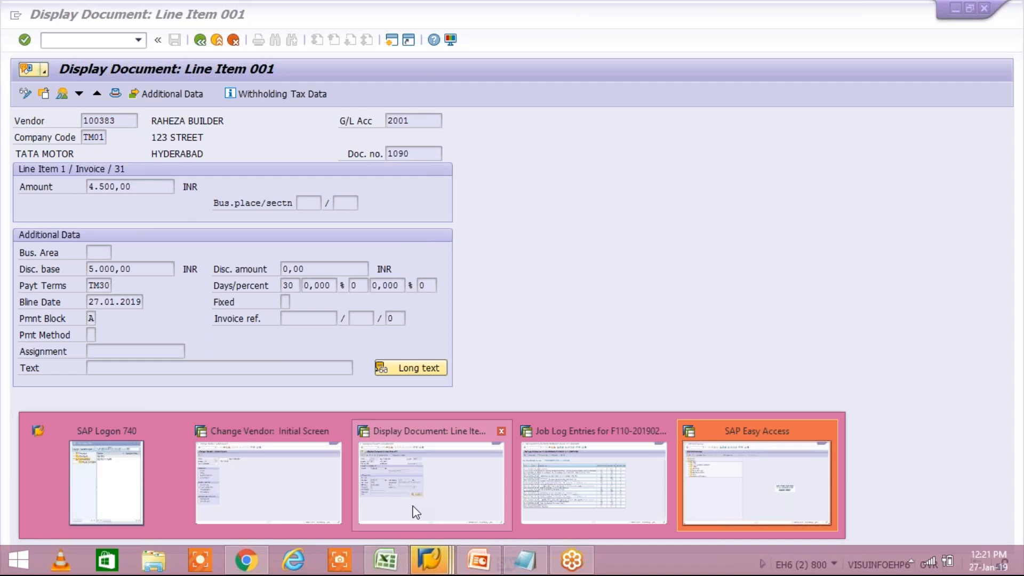
{"action": "left_click", "coordinate": [385, 560]}
{"action": "left_click", "coordinate": [426, 194]}
{"action": "left_click", "coordinate": [427, 204]}
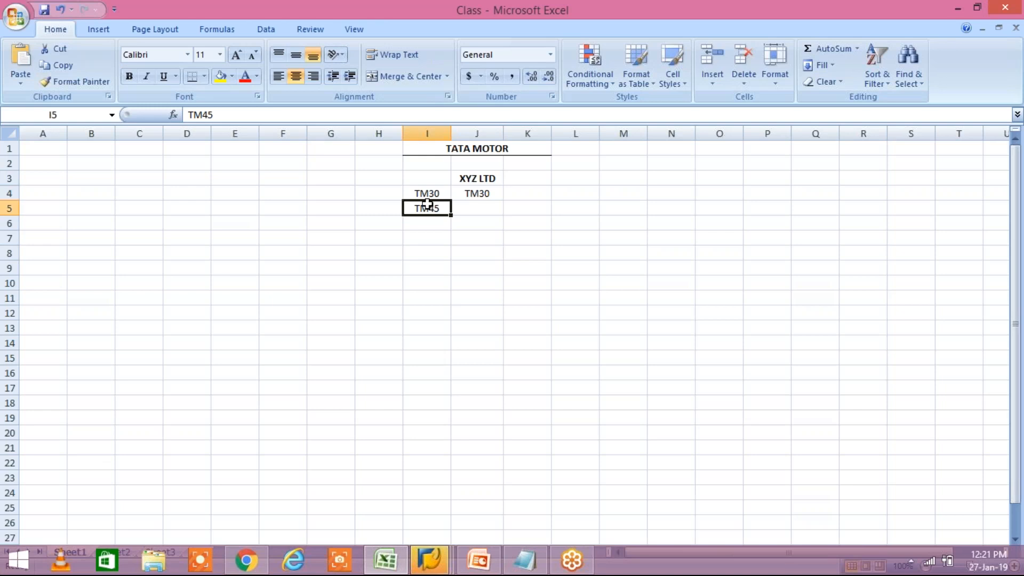
{"action": "left_click", "coordinate": [427, 193]}
{"action": "left_click", "coordinate": [432, 210]}
{"action": "left_click", "coordinate": [427, 193]}
{"action": "left_click", "coordinate": [430, 208]}
{"action": "left_click", "coordinate": [432, 192]}
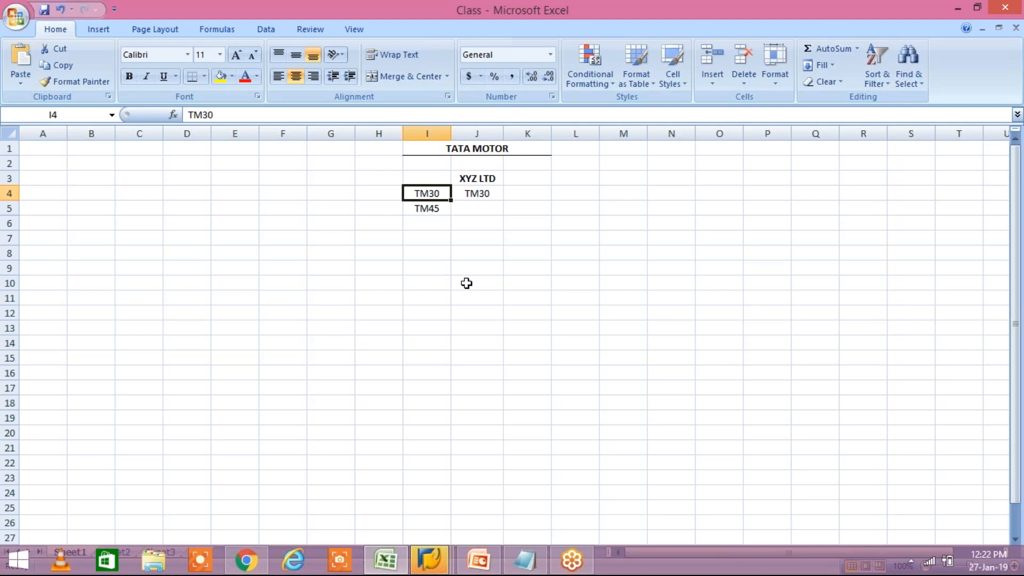
Switch to the SAP Easy Access session and start transaction OBB8 for the terms of payment.
{"action": "left_click", "coordinate": [430, 559]}
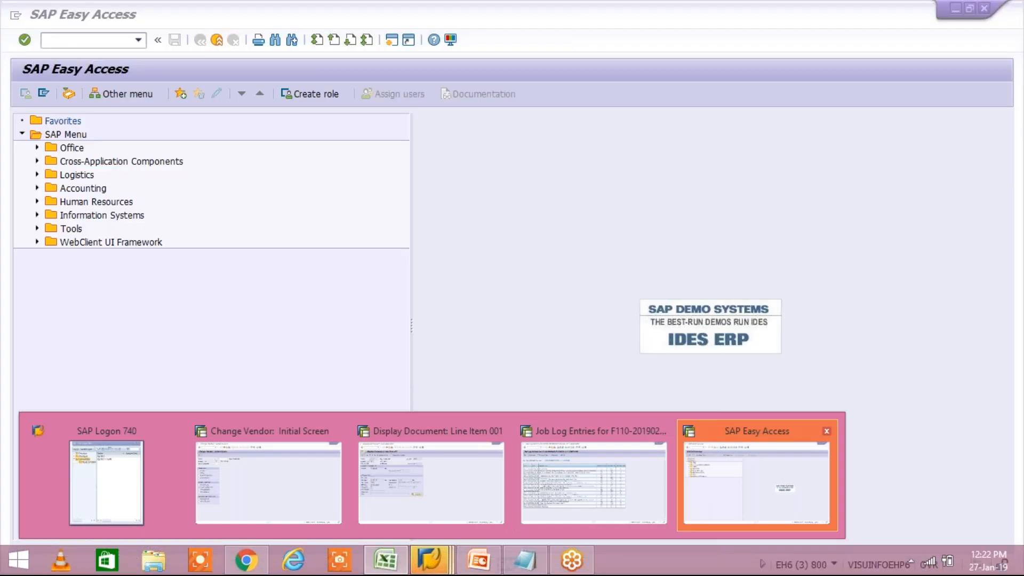
{"action": "left_click", "coordinate": [782, 472]}
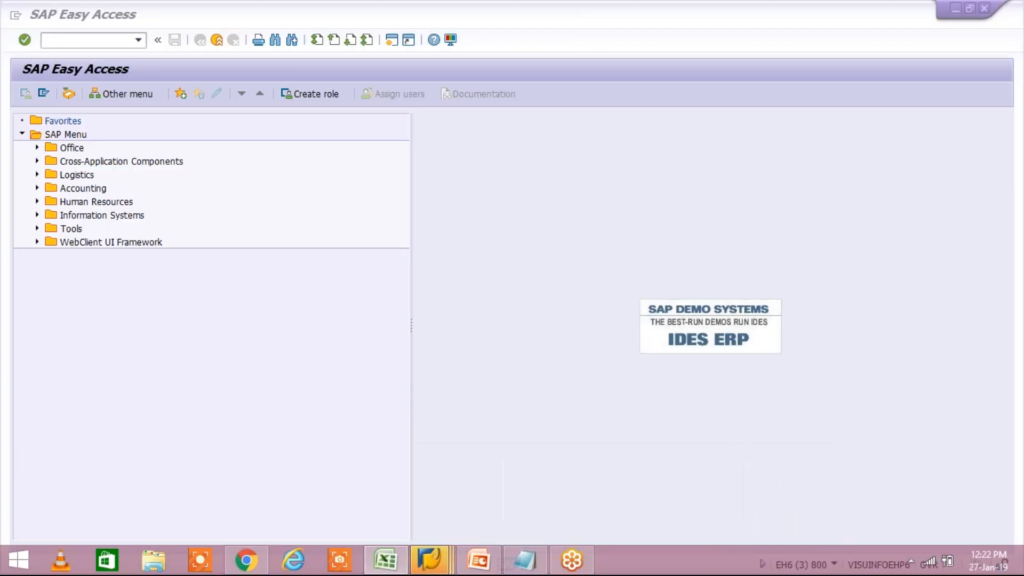
{"action": "left_click", "coordinate": [138, 41]}
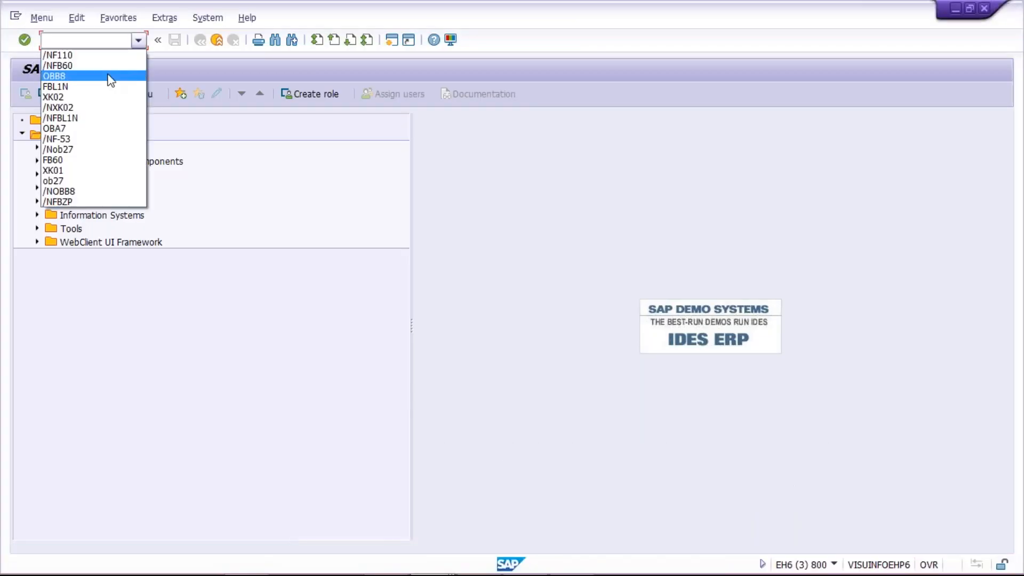
{"action": "left_click", "coordinate": [109, 78]}
{"action": "key", "text": "Return"}
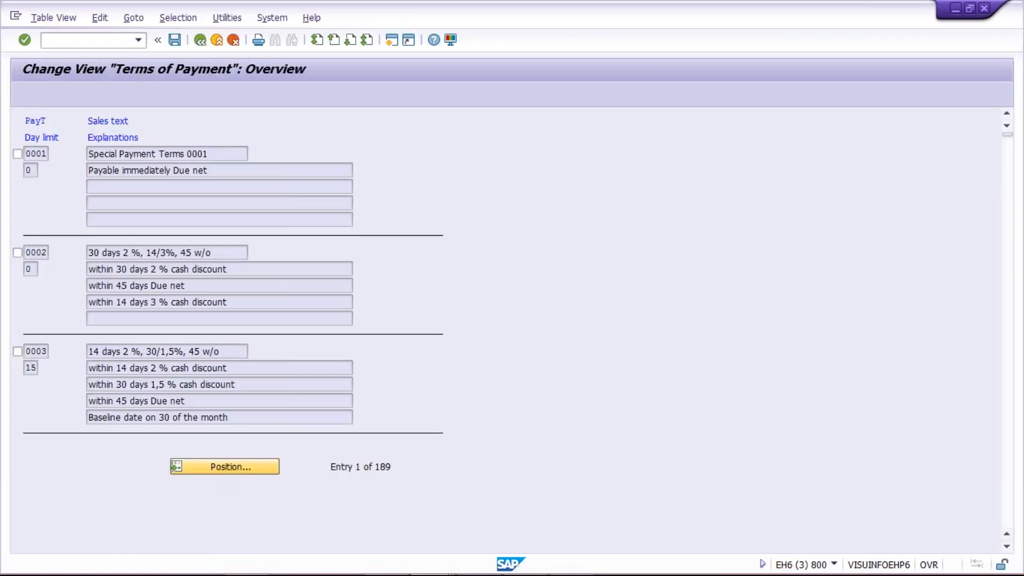
Find payment term TM30, examine the block key and texts in its details, and return to the terms of payment overview.
{"action": "left_click", "coordinate": [224, 467]}
{"action": "type", "text": "TM30"}
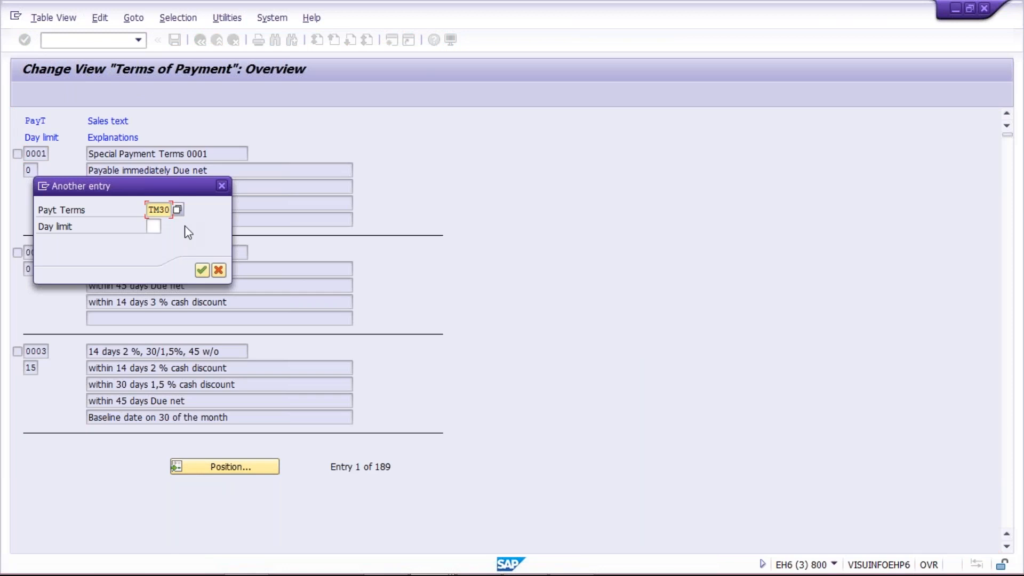
{"action": "key", "text": "Return"}
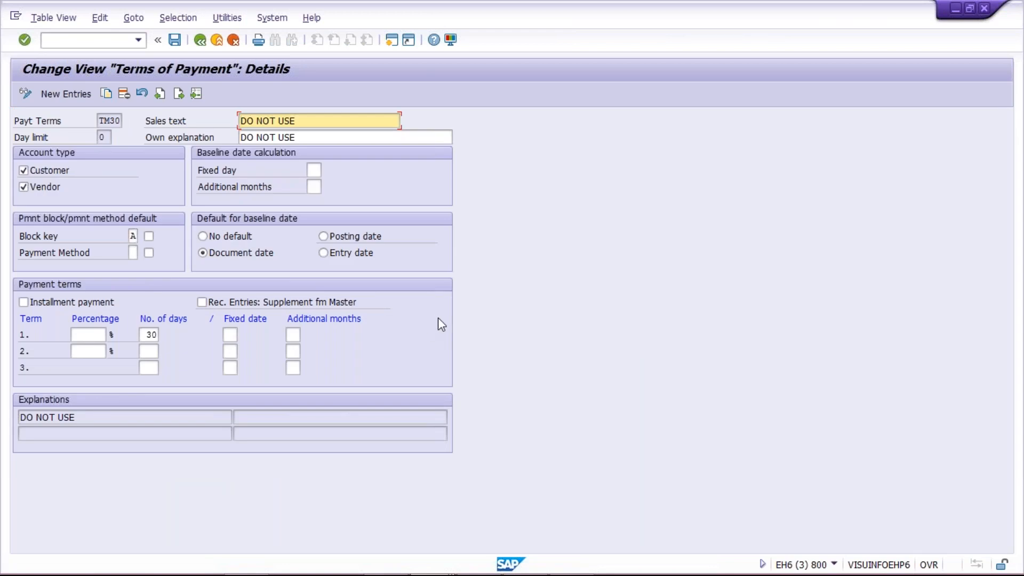
{"action": "left_click", "coordinate": [196, 47]}
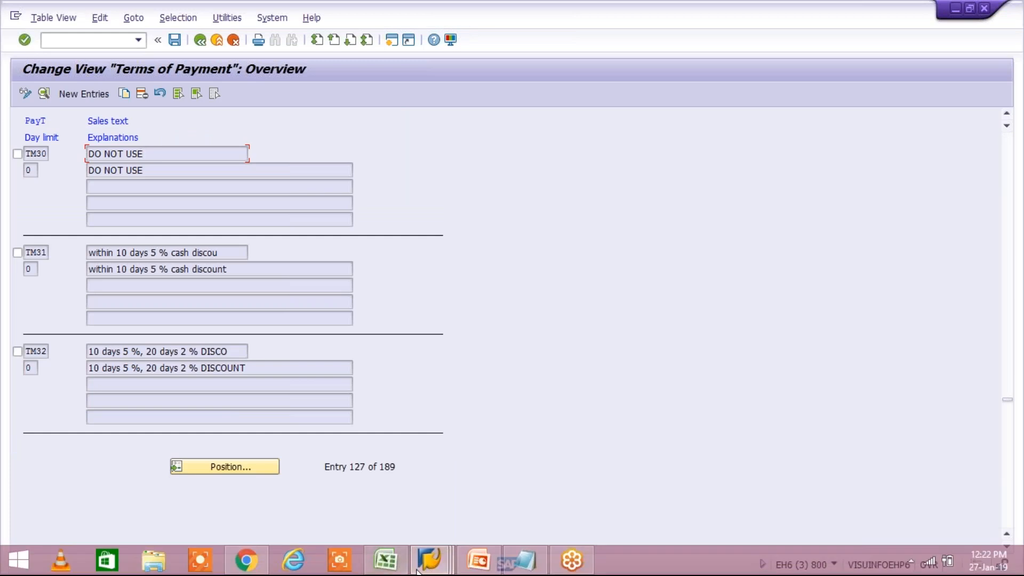
In the job log session, return to the payment run status and delete the proposal of run TM01A dated 27.02.2019.
{"action": "left_click", "coordinate": [427, 568]}
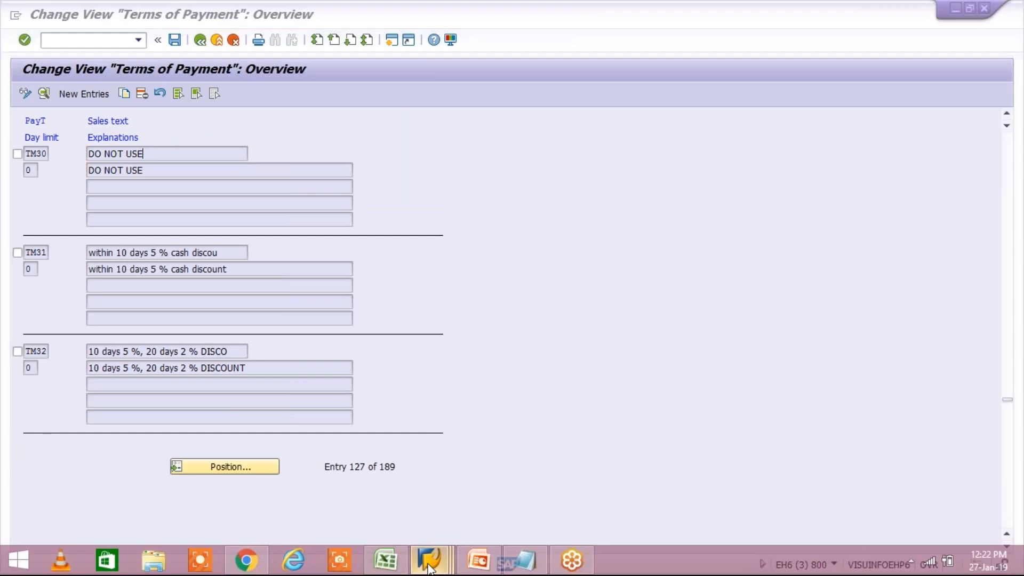
{"action": "left_click", "coordinate": [590, 490]}
{"action": "left_click", "coordinate": [204, 40]}
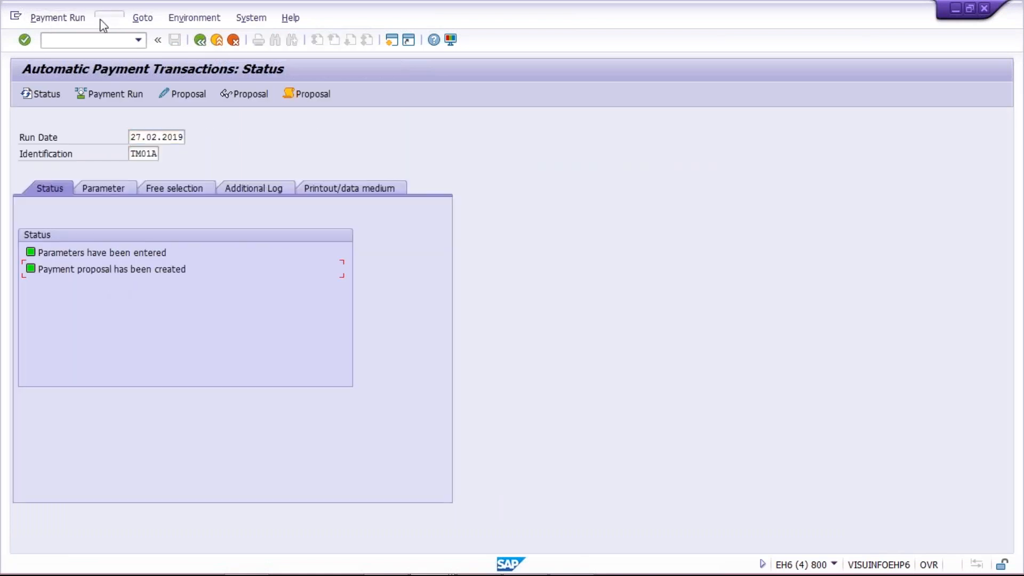
{"action": "left_click", "coordinate": [108, 17]}
{"action": "mouse_move", "coordinate": [122, 53]}
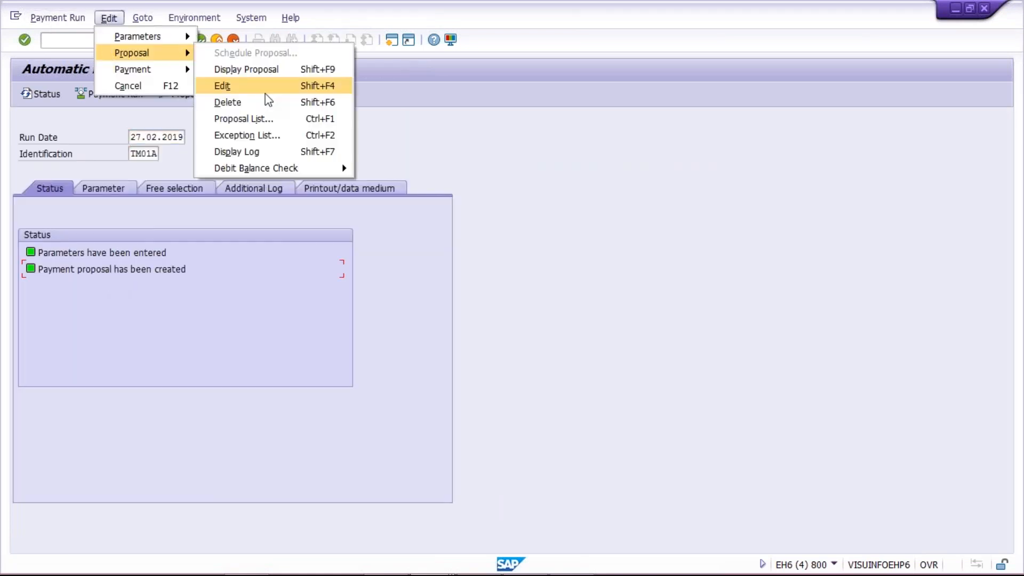
{"action": "left_click", "coordinate": [261, 100]}
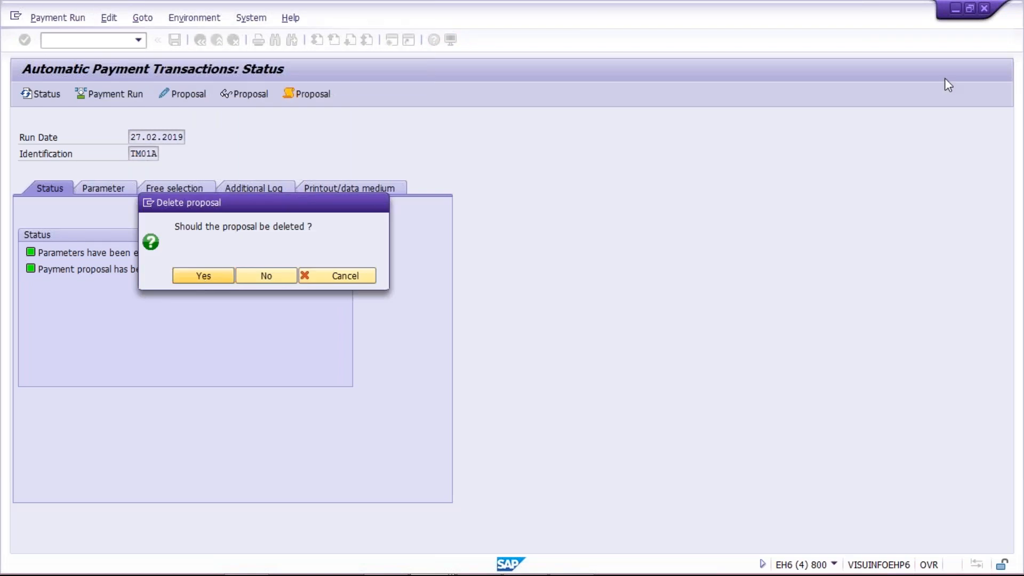
{"action": "key", "text": "Return"}
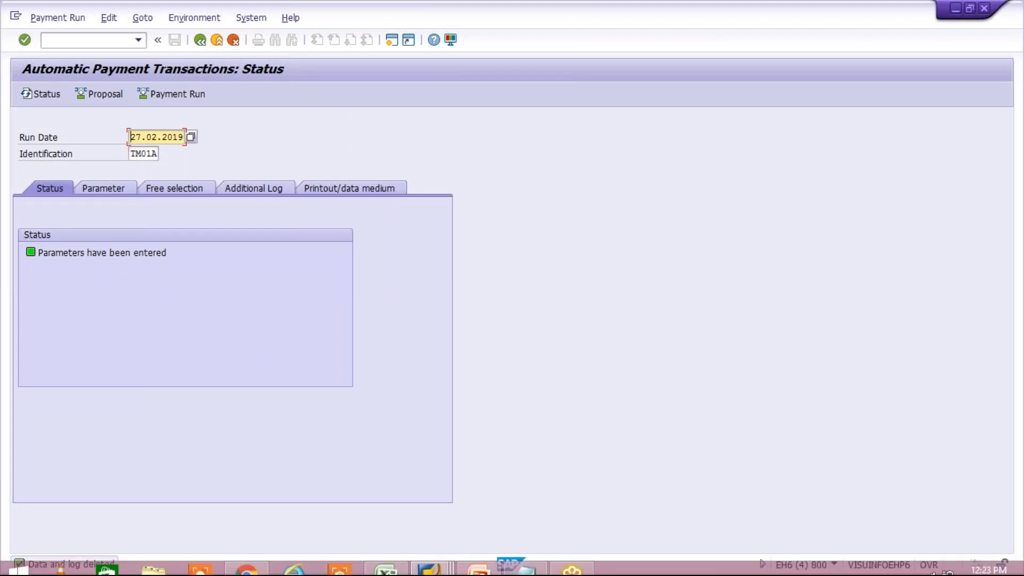
{"action": "left_click", "coordinate": [161, 289]}
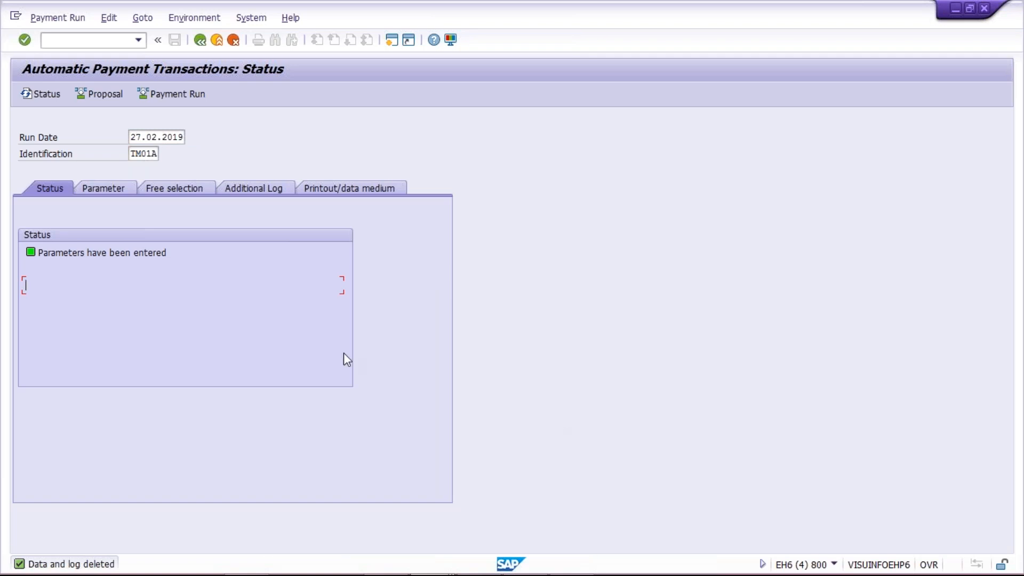
Leave the automatic payment transaction and start transaction F-53 for posting outgoing payments.
{"action": "left_click", "coordinate": [70, 269]}
{"action": "type", "text": "/NF53"}
{"action": "key", "text": "Return"}
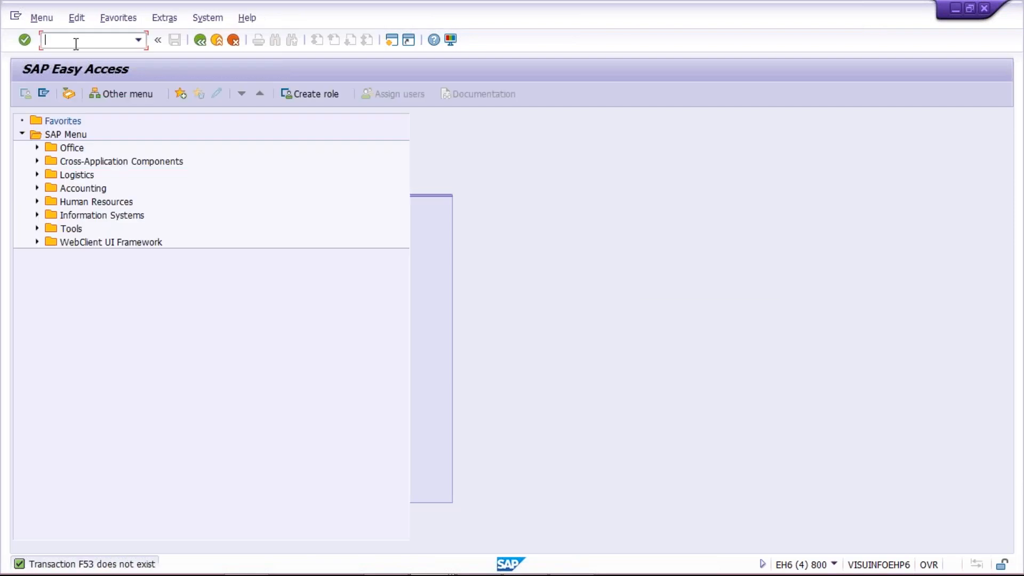
{"action": "type", "text": "F-53"}
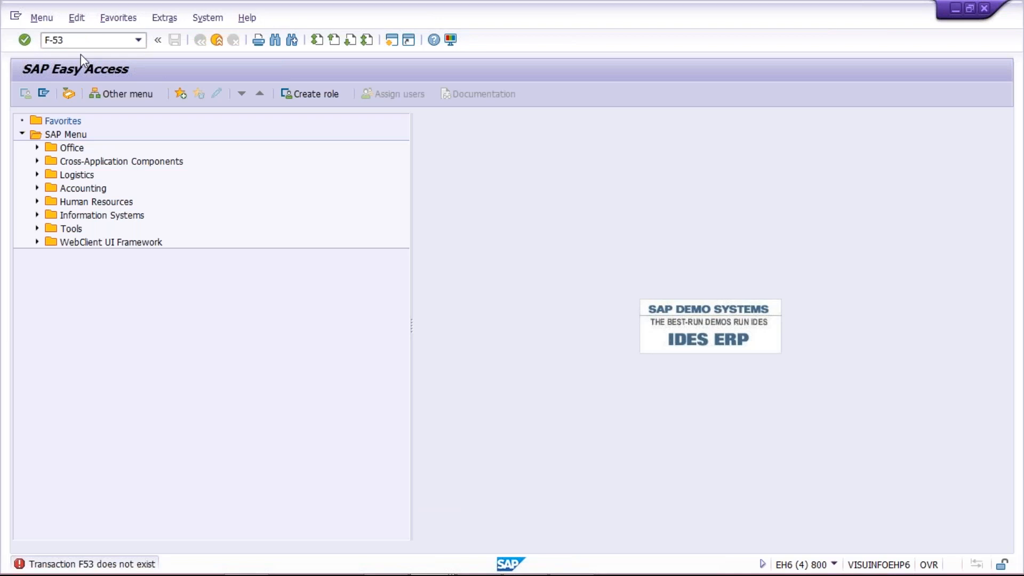
{"action": "key", "text": "Return"}
Set the outgoing payment's document date to 27.01.2019 and enter the HDFC bank account in the bank data.
{"action": "left_click", "coordinate": [131, 136]}
{"action": "left_click", "coordinate": [115, 236]}
{"action": "left_click", "coordinate": [110, 124]}
{"action": "type", "text": "7.01.2019"}
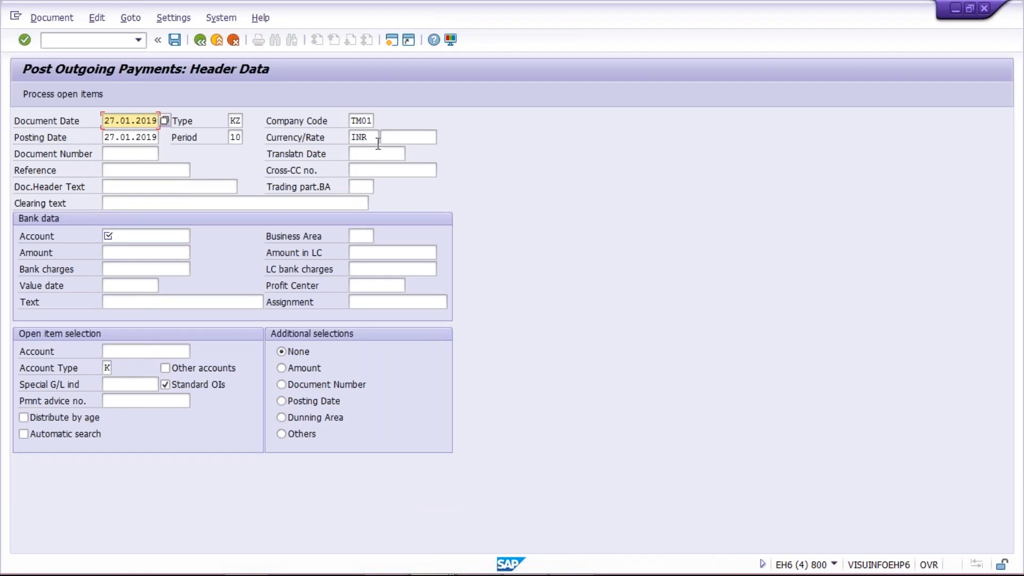
{"action": "left_click", "coordinate": [126, 238]}
{"action": "left_click", "coordinate": [126, 251]}
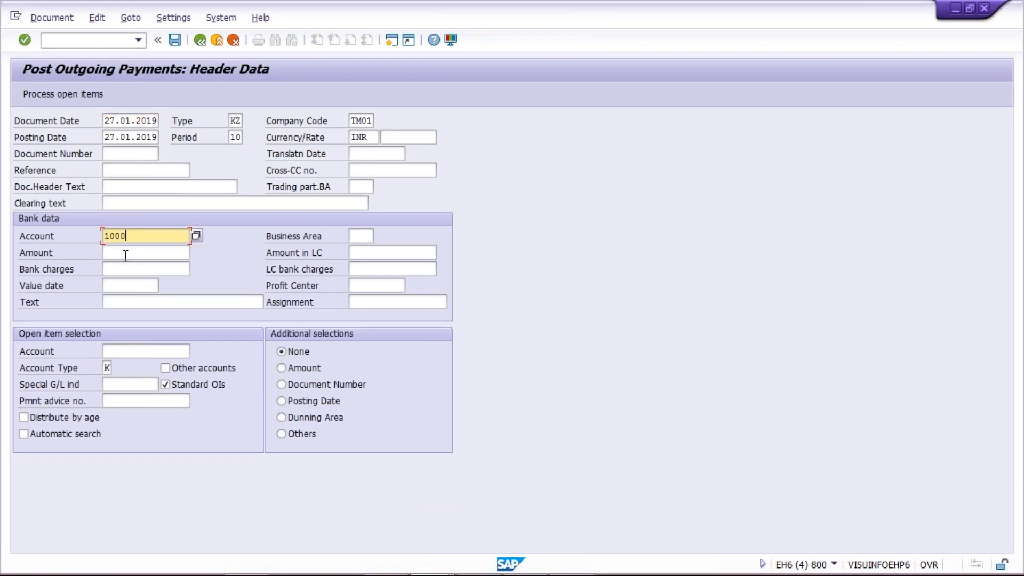
Set the payment amount to 4500 and enter the RAHEZA BUILDER vendor account for the open item selection.
{"action": "left_click", "coordinate": [125, 253]}
{"action": "left_click", "coordinate": [120, 254]}
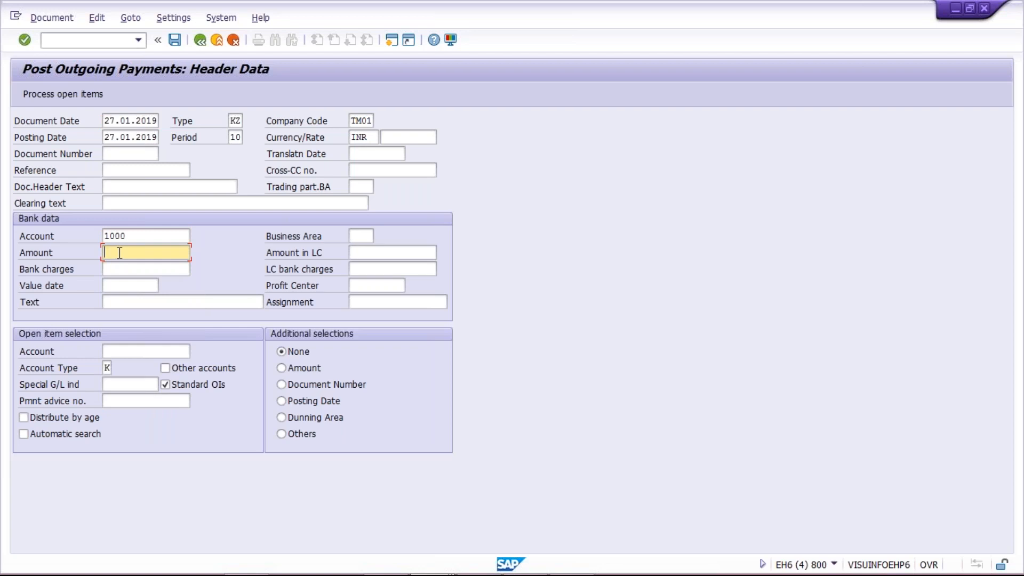
{"action": "type", "text": "550"}
{"action": "key", "text": "BackSpace"}
{"action": "key", "text": "BackSpace"}
{"action": "key", "text": "BackSpace"}
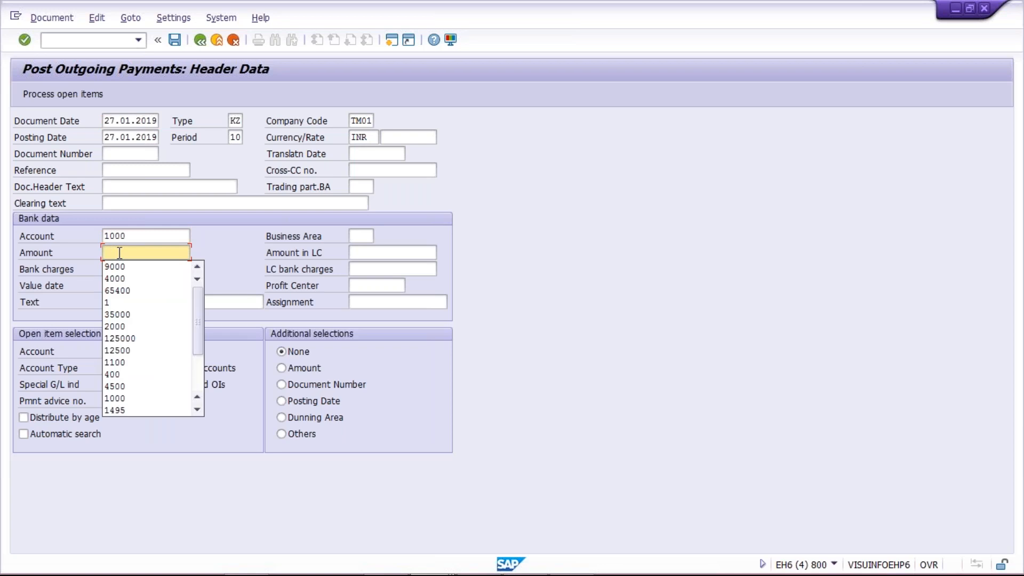
{"action": "type", "text": "4500"}
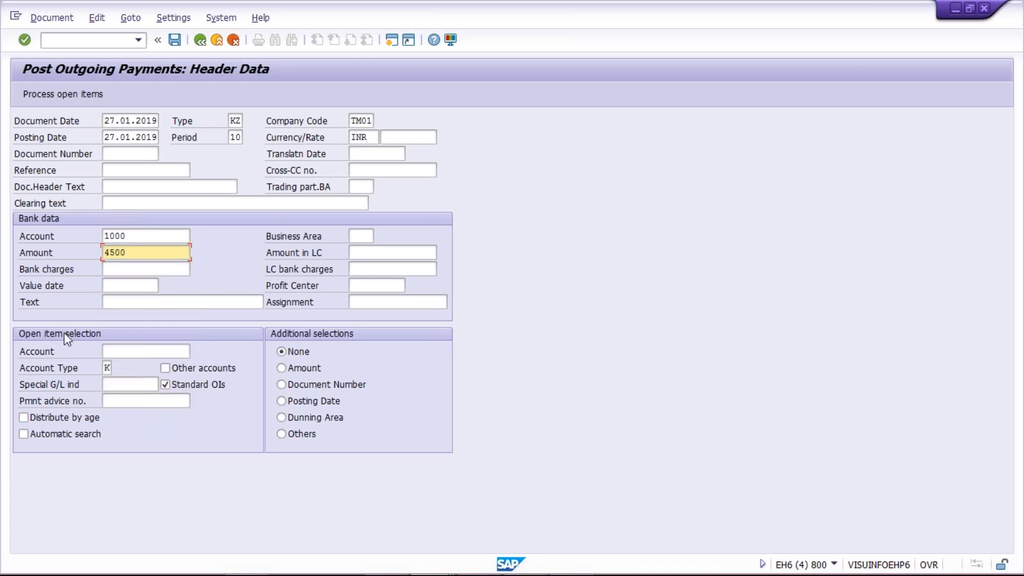
{"action": "left_click", "coordinate": [125, 353]}
{"action": "left_click", "coordinate": [129, 363]}
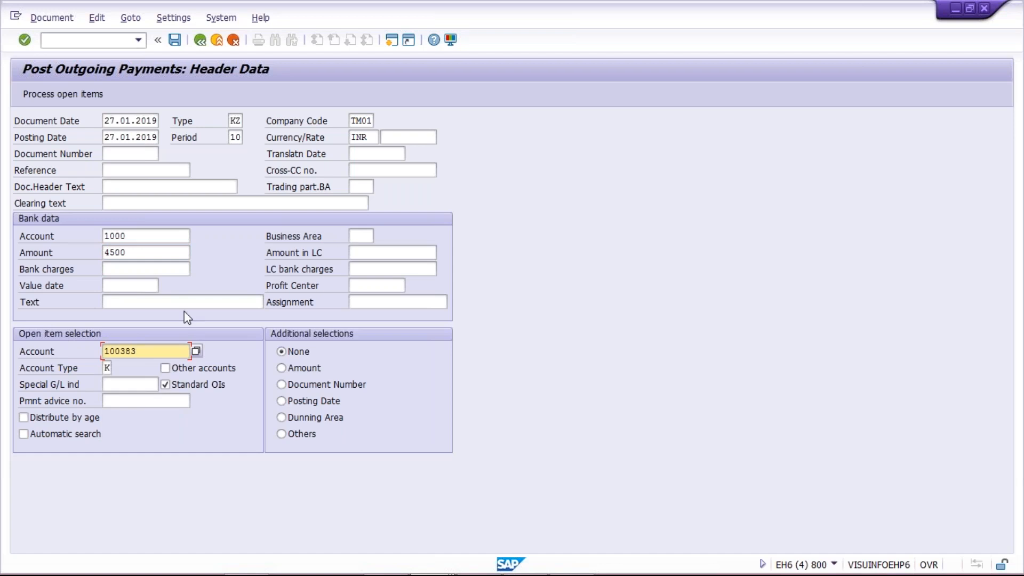
Process the vendor's open items, deactivating the 10.000,00 and 1.000,00 INR items, and compare the entered and assigned amounts.
{"action": "left_click", "coordinate": [73, 95]}
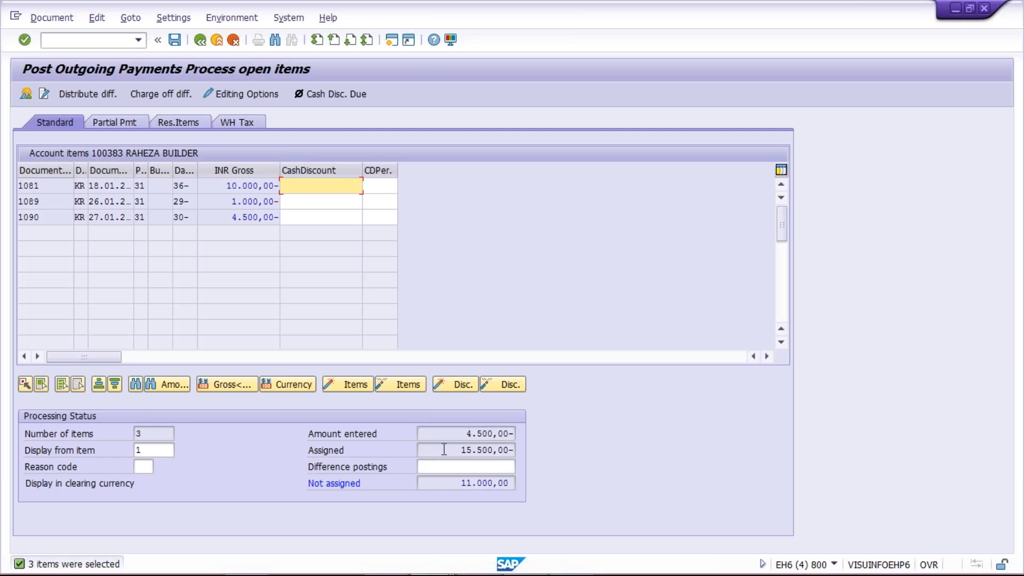
{"action": "left_click_drag", "start_coordinate": [444, 450], "coordinate": [597, 464]}
{"action": "double_click", "coordinate": [219, 185]}
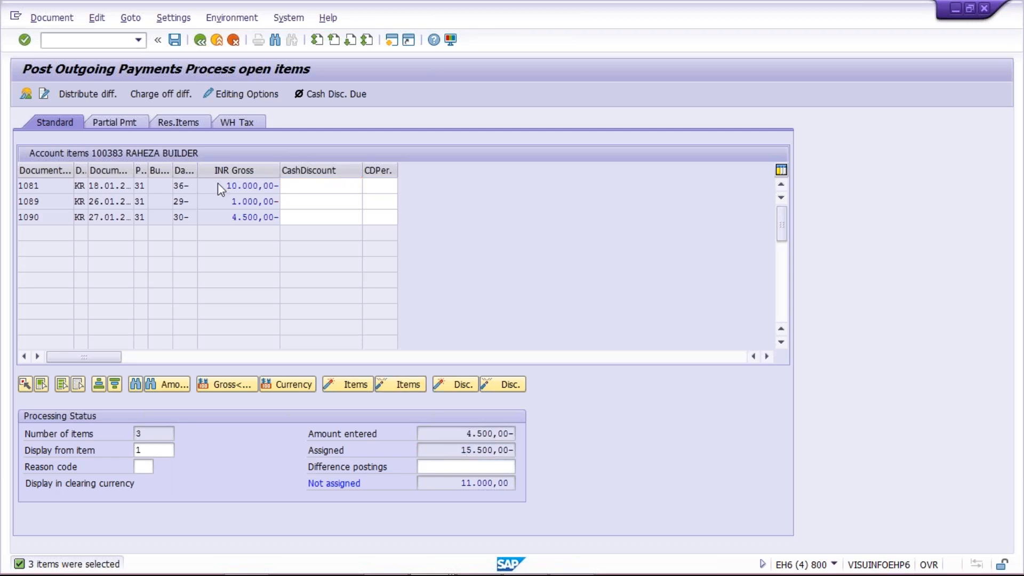
{"action": "double_click", "coordinate": [217, 201]}
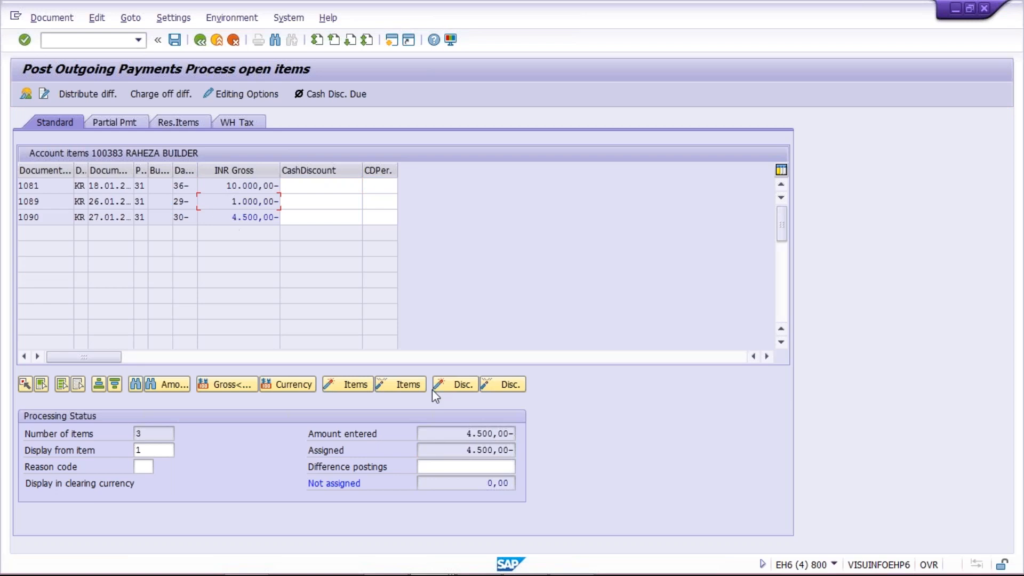
{"action": "left_click_drag", "start_coordinate": [222, 218], "coordinate": [445, 389]}
{"action": "left_click_drag", "start_coordinate": [446, 434], "coordinate": [579, 454]}
{"action": "left_click_drag", "start_coordinate": [462, 454], "coordinate": [521, 448]}
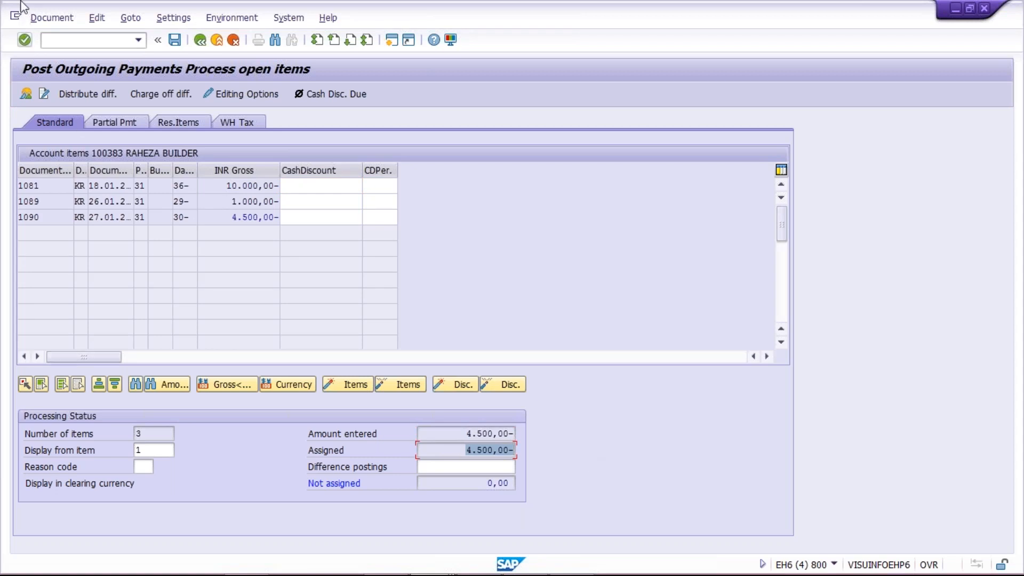
Simulate the outgoing payment document and post it.
{"action": "left_click", "coordinate": [56, 23]}
{"action": "left_click", "coordinate": [60, 53]}
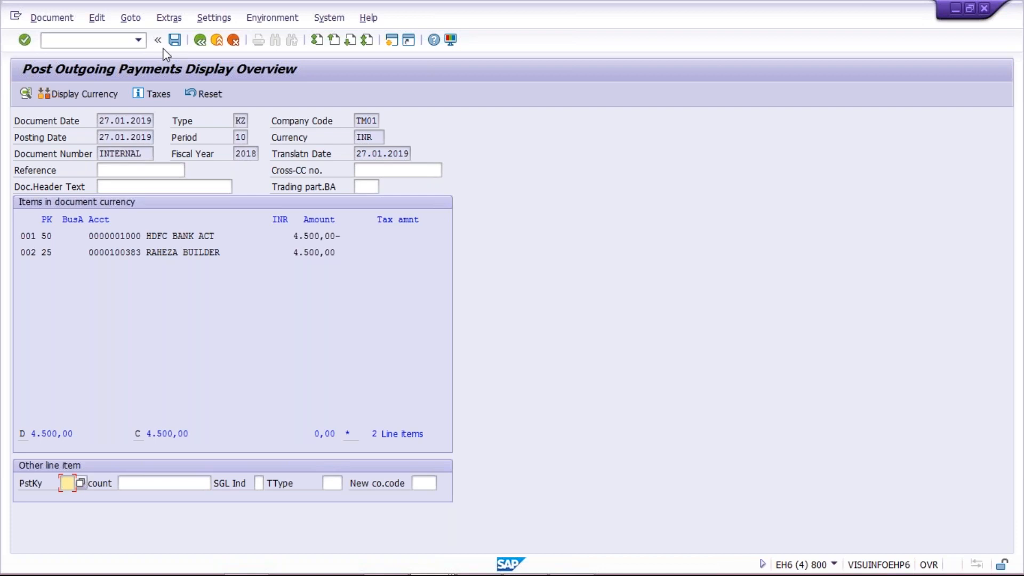
{"action": "left_click", "coordinate": [175, 41]}
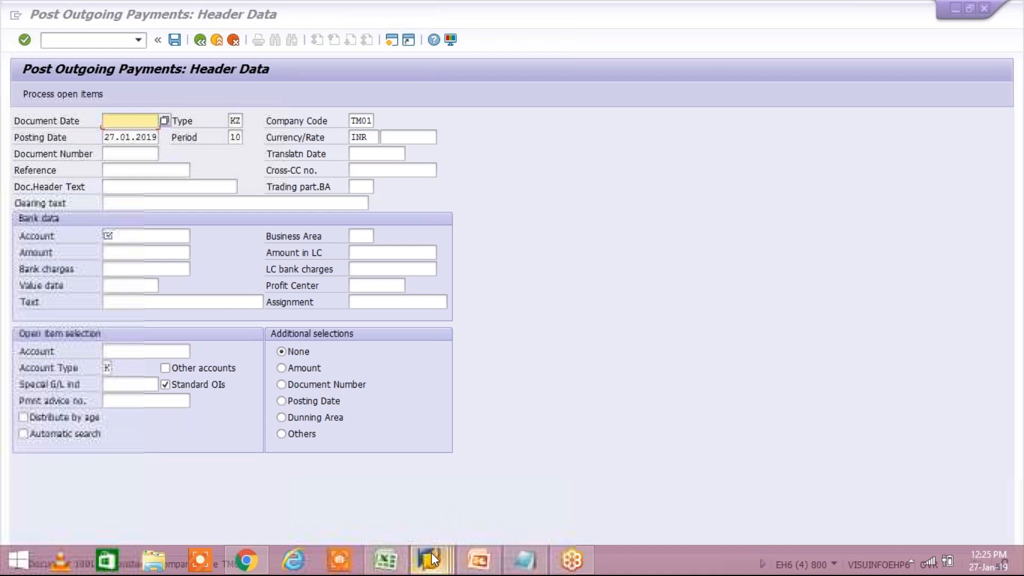
Switch to the session displaying the blocked 4.500,00 INR invoice, return to RAHEZA BUILDER's vendor line item list and refresh it.
{"action": "left_click", "coordinate": [429, 552]}
{"action": "left_click", "coordinate": [431, 554]}
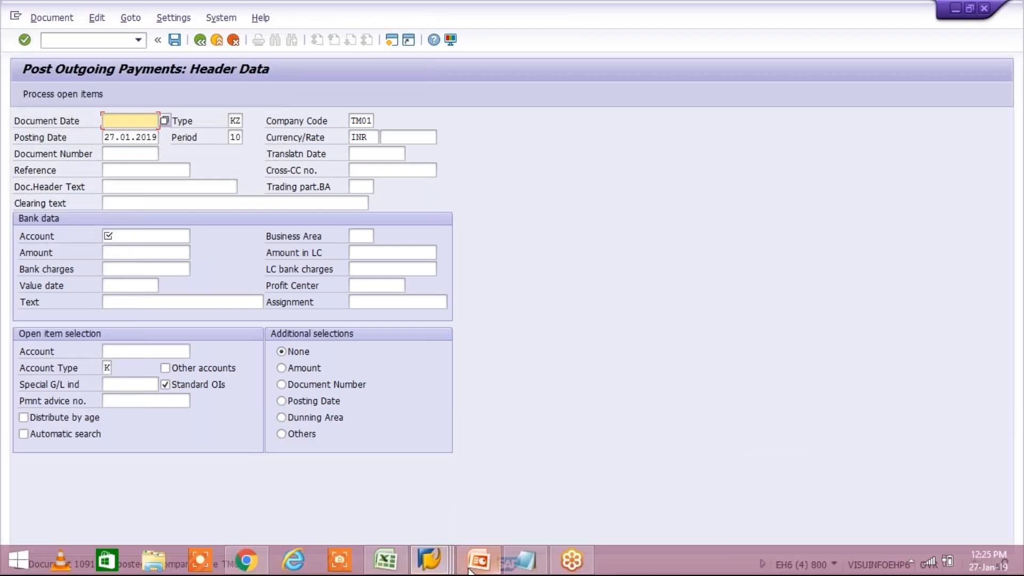
{"action": "left_click", "coordinate": [432, 561]}
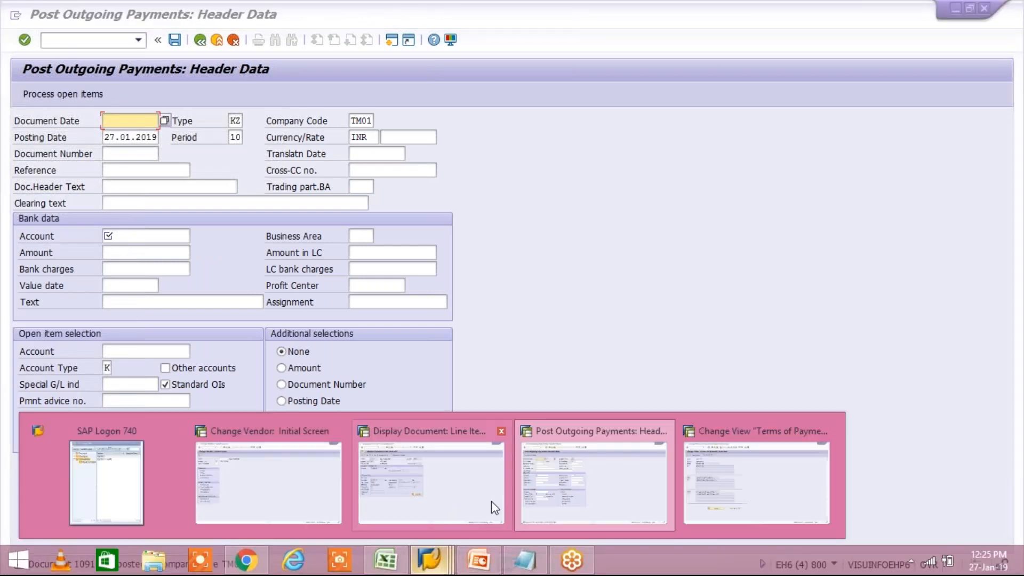
{"action": "mouse_move", "coordinate": [293, 493]}
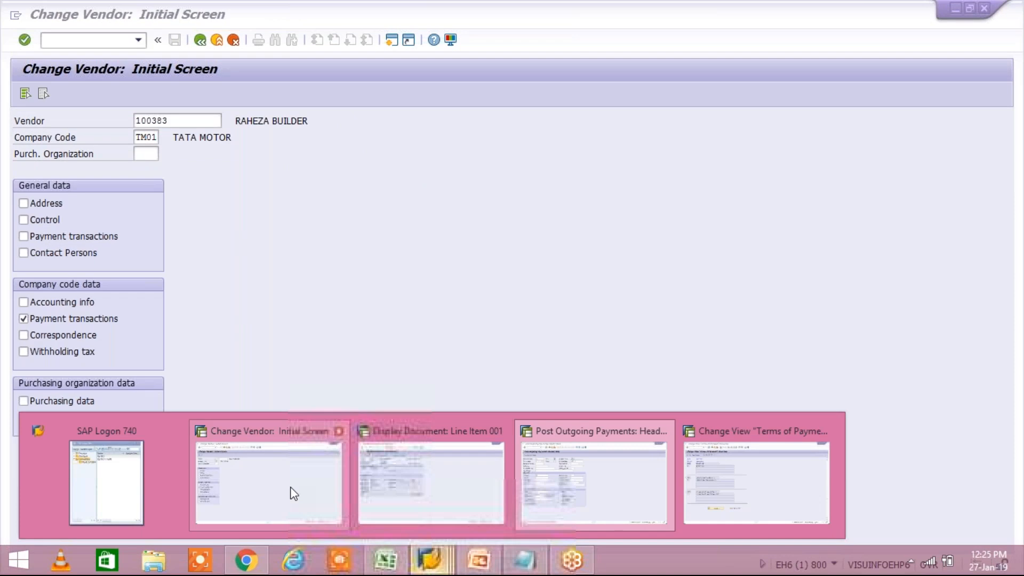
{"action": "mouse_move", "coordinate": [448, 496]}
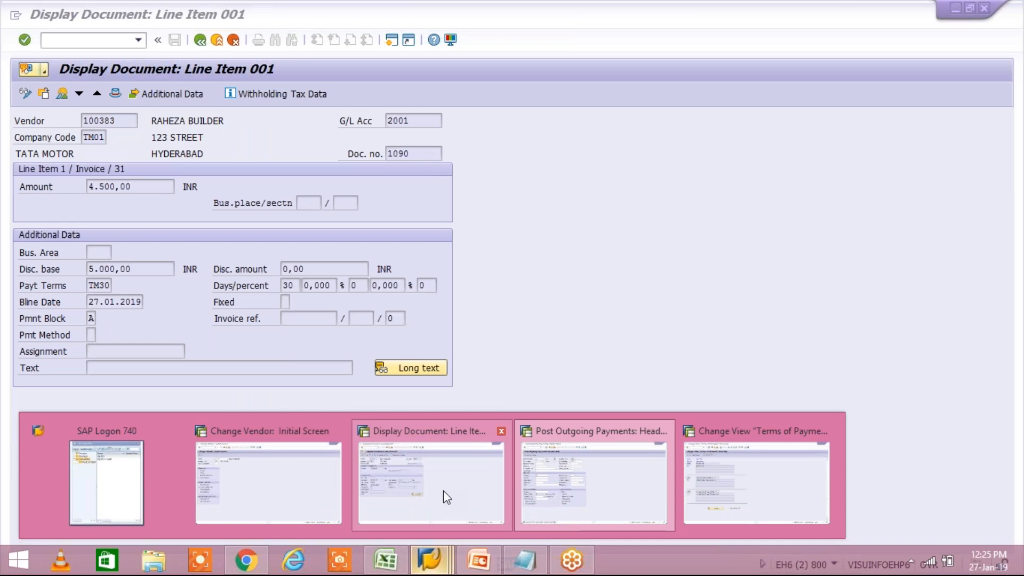
{"action": "left_click", "coordinate": [443, 491]}
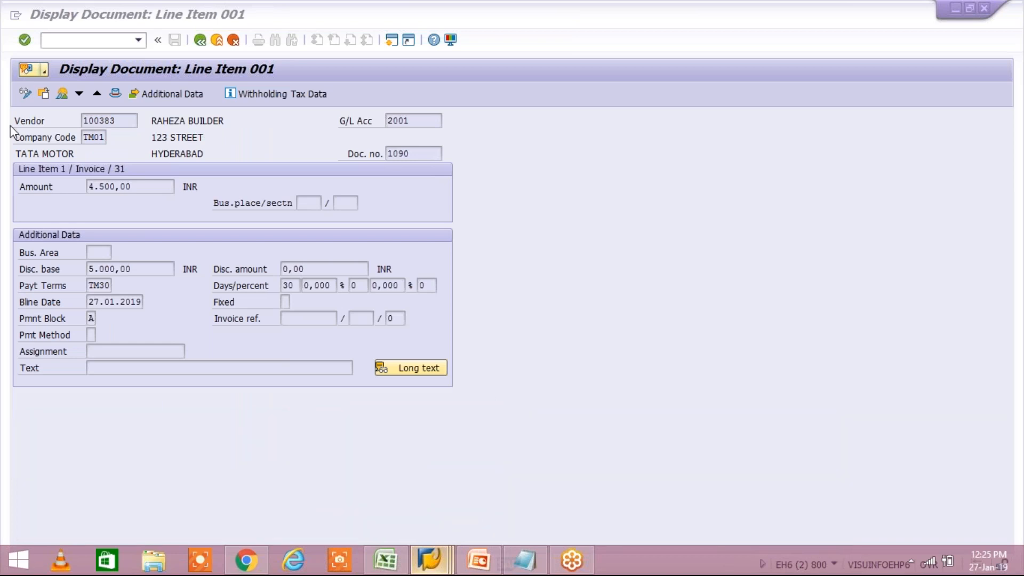
{"action": "left_click", "coordinate": [200, 40]}
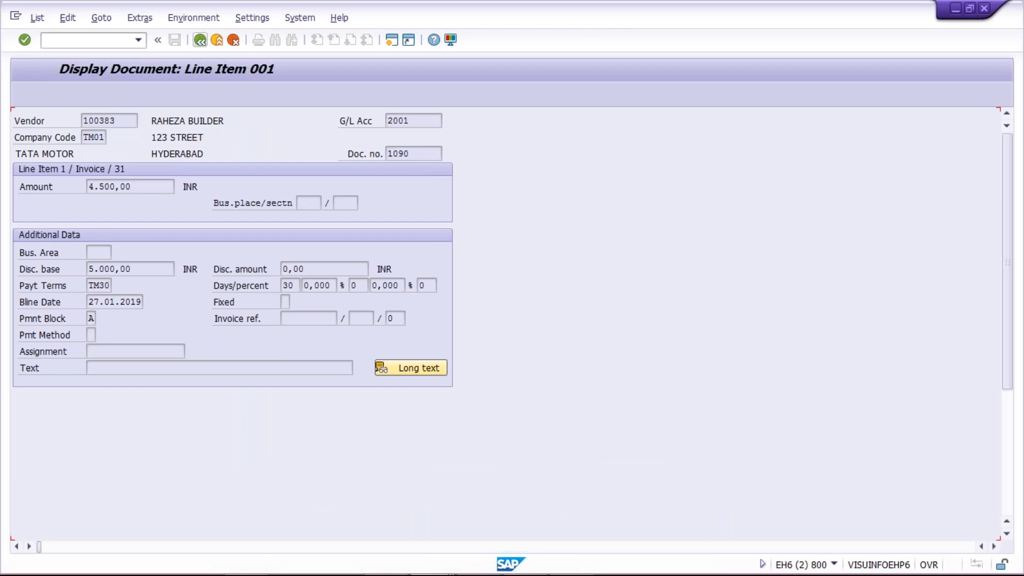
{"action": "left_click", "coordinate": [37, 18]}
{"action": "left_click", "coordinate": [58, 53]}
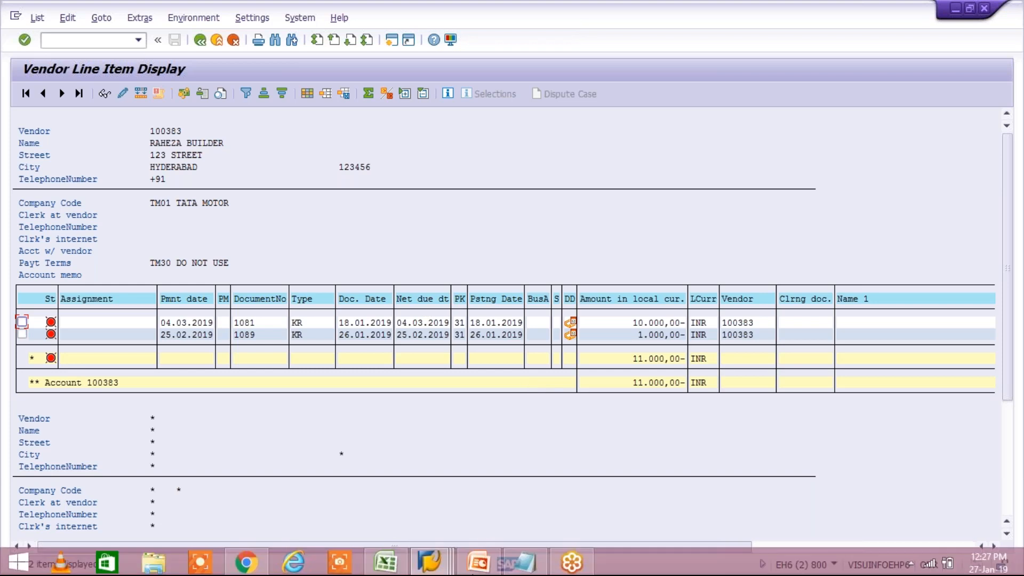
Switch to the Block at TOP presentation in PowerPoint and show its second slide.
{"action": "mouse_move", "coordinate": [472, 563]}
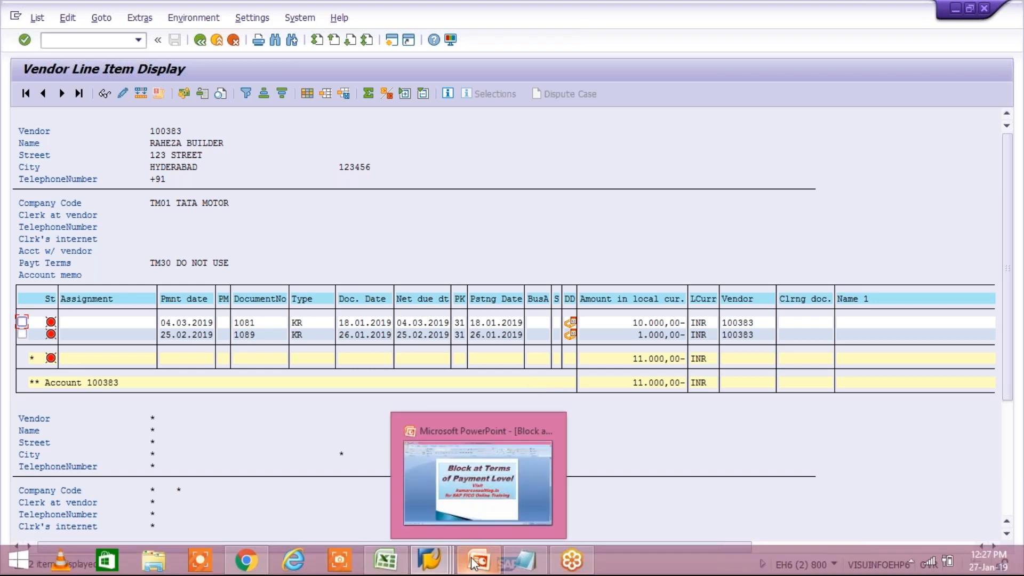
{"action": "left_click", "coordinate": [411, 428]}
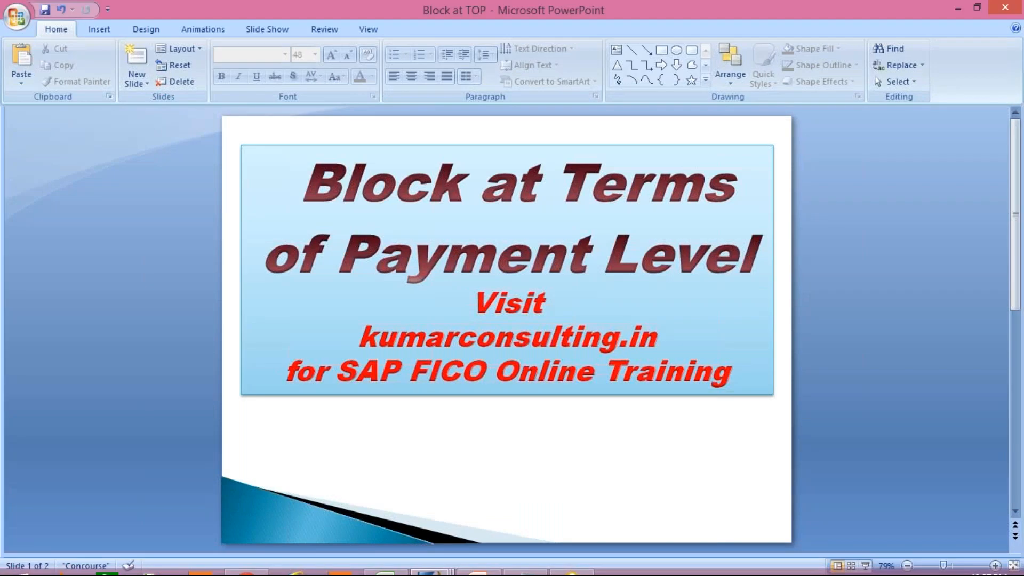
{"action": "scroll", "coordinate": [313, 323], "scroll_direction": "down", "scroll_amount": 1}
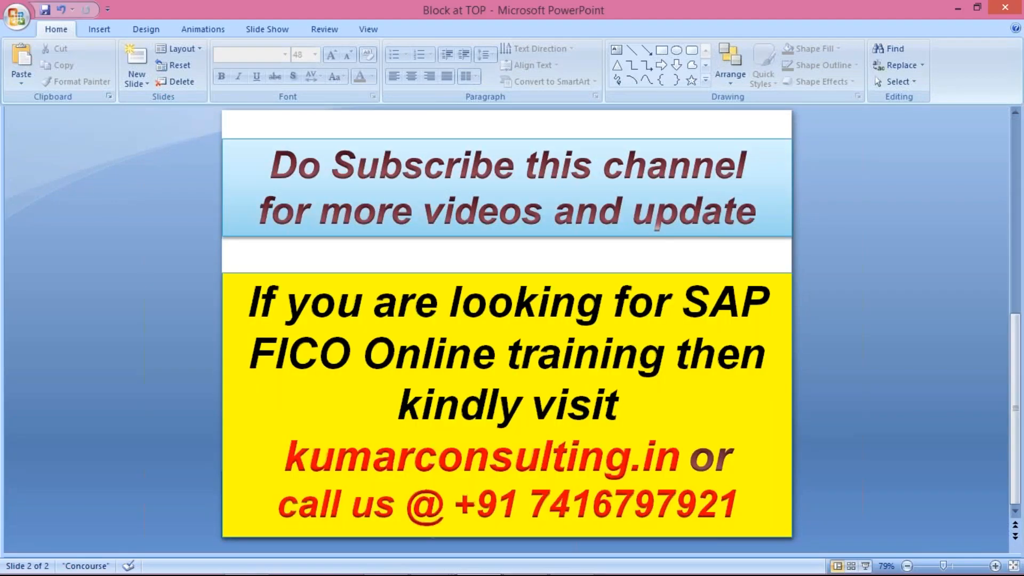